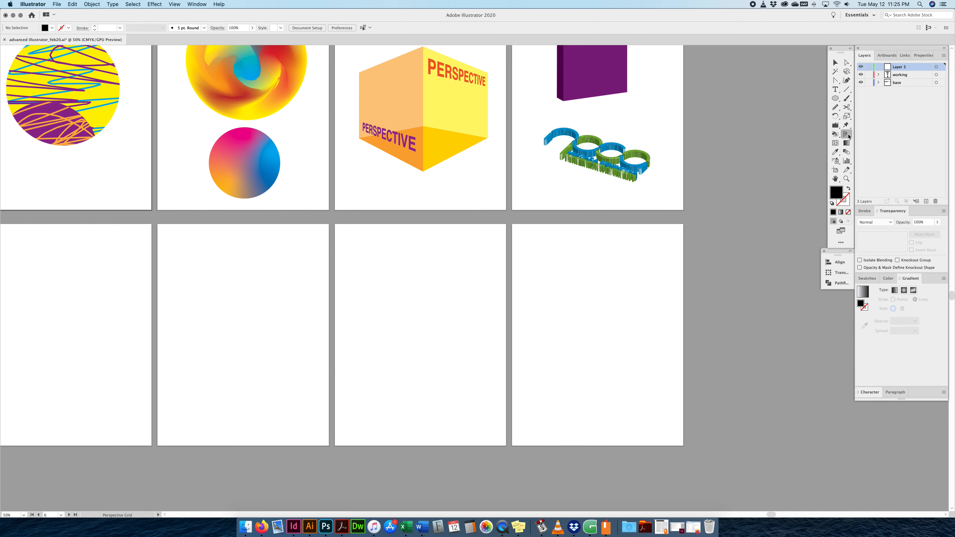
Display the perspective grid over the 3D Objects artboard with the Perspective Grid tool
{"action": "left_click", "coordinate": [848, 136]}
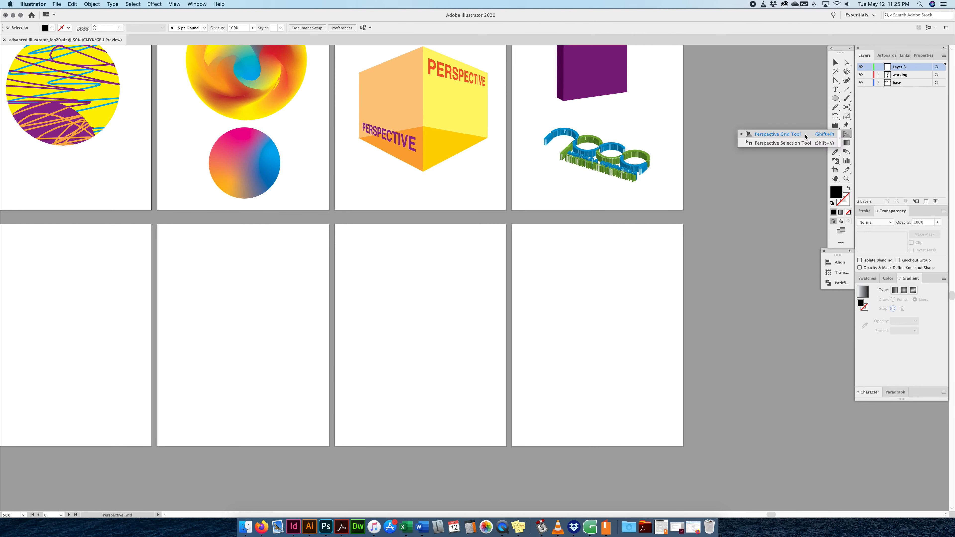
{"action": "left_click", "coordinate": [778, 138]}
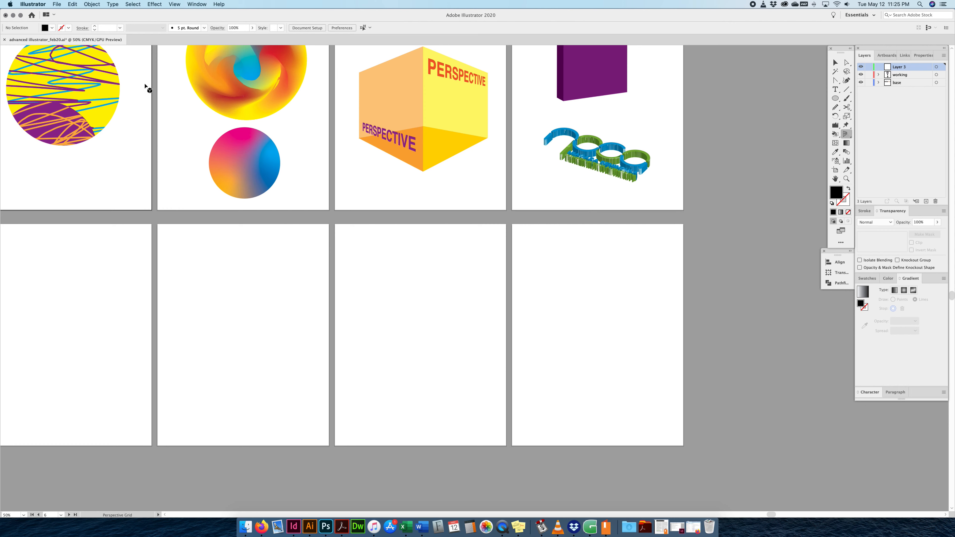
{"action": "left_click", "coordinate": [848, 136]}
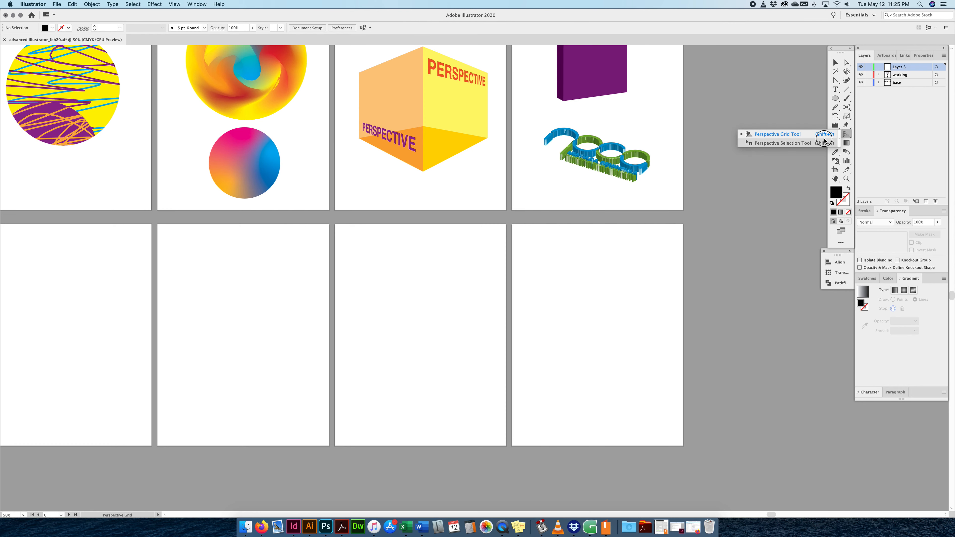
{"action": "left_click", "coordinate": [816, 143]}
{"action": "scroll", "coordinate": [823, 163], "scroll_direction": "up", "scroll_amount": 4}
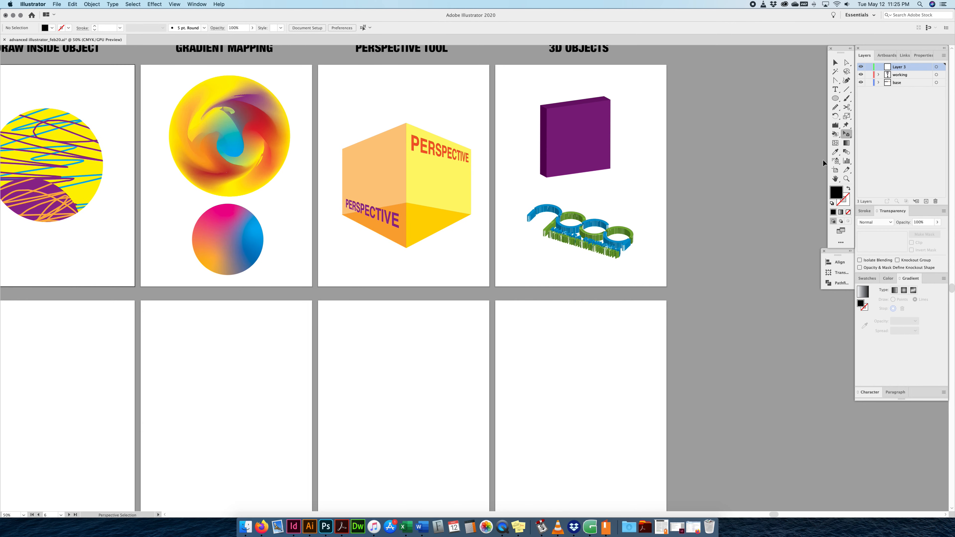
{"action": "left_click", "coordinate": [848, 135]}
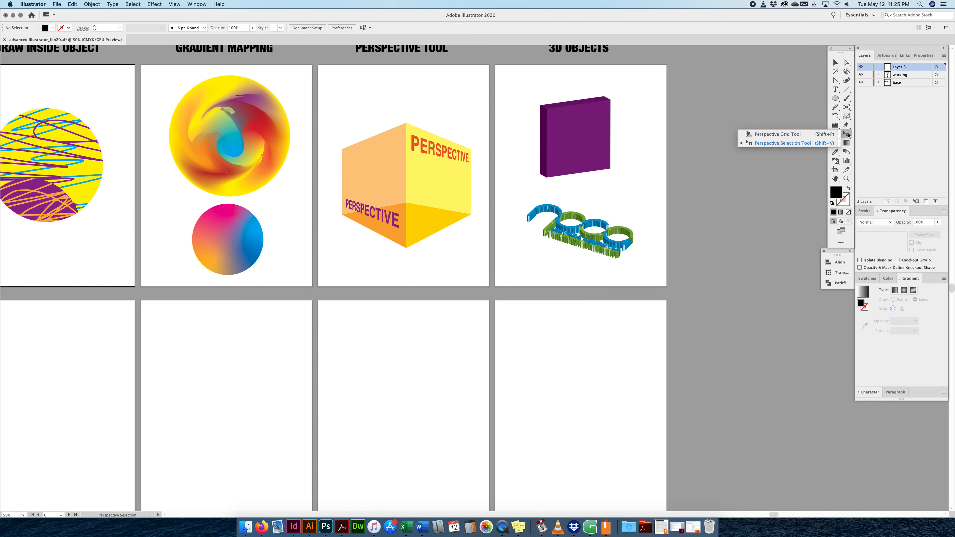
{"action": "left_click", "coordinate": [811, 135]}
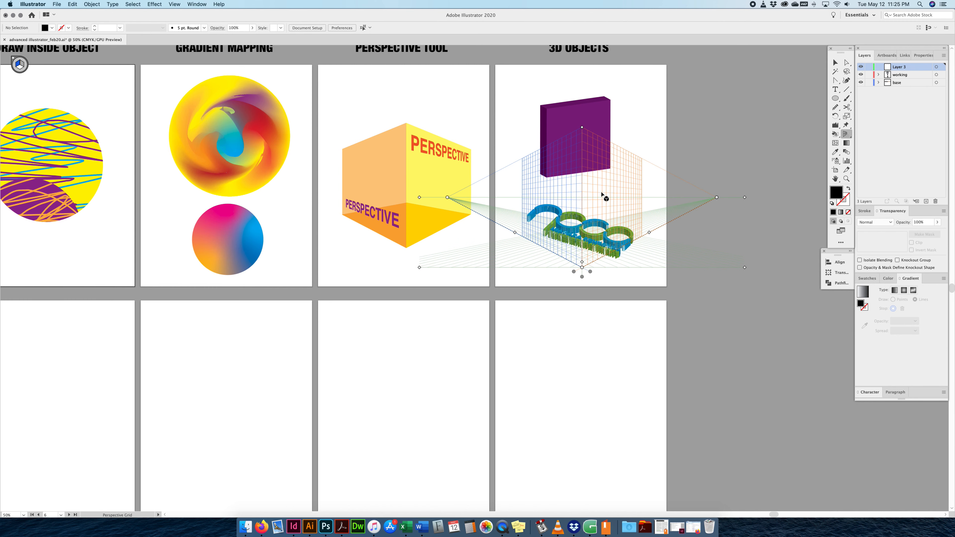
{"action": "scroll", "coordinate": [609, 174], "scroll_direction": "up", "scroll_amount": 1}
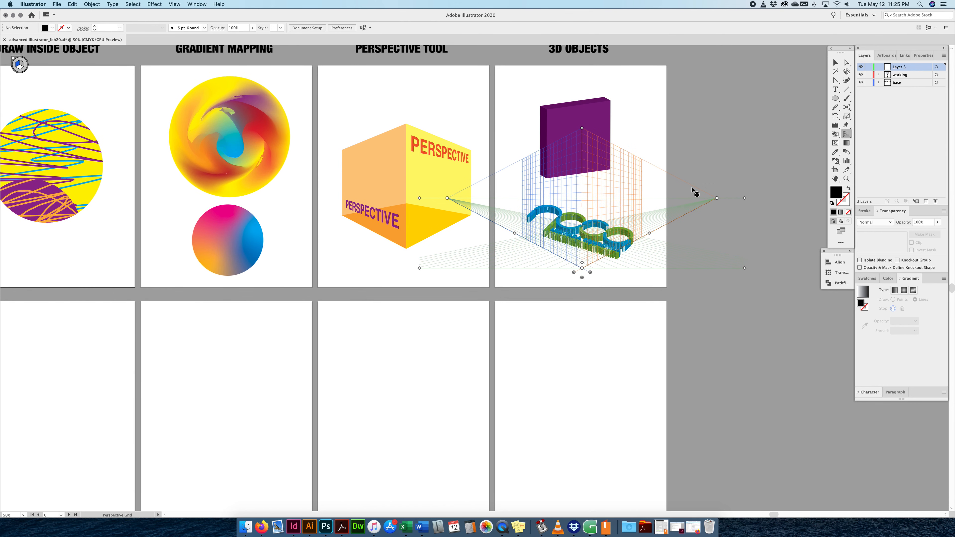
Switch between the Perspective Selection and Perspective Grid tools, and hide the perspective grid
{"action": "key", "text": "shift+v"}
{"action": "key", "text": "shift+p"}
{"action": "left_click", "coordinate": [846, 134]}
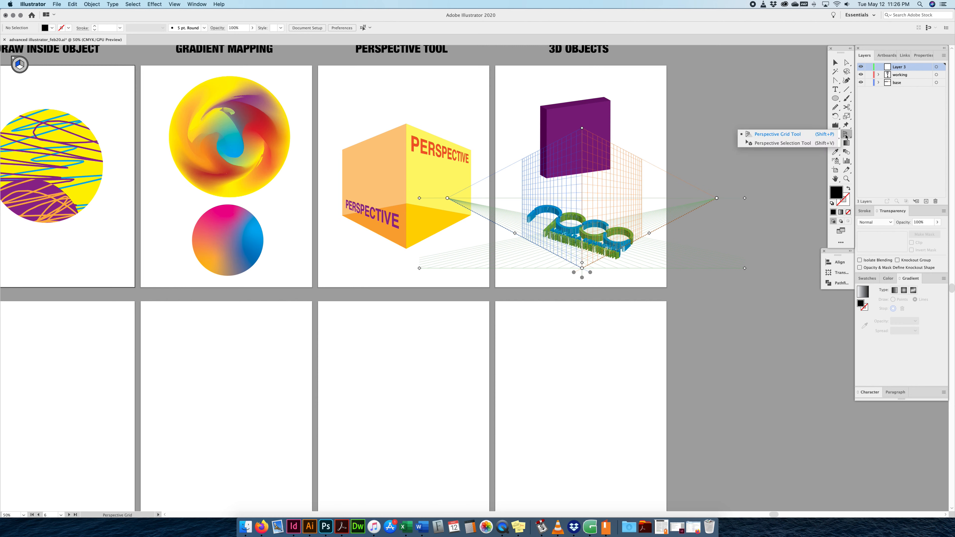
{"action": "key", "text": "shift+v"}
{"action": "left_click", "coordinate": [13, 59]}
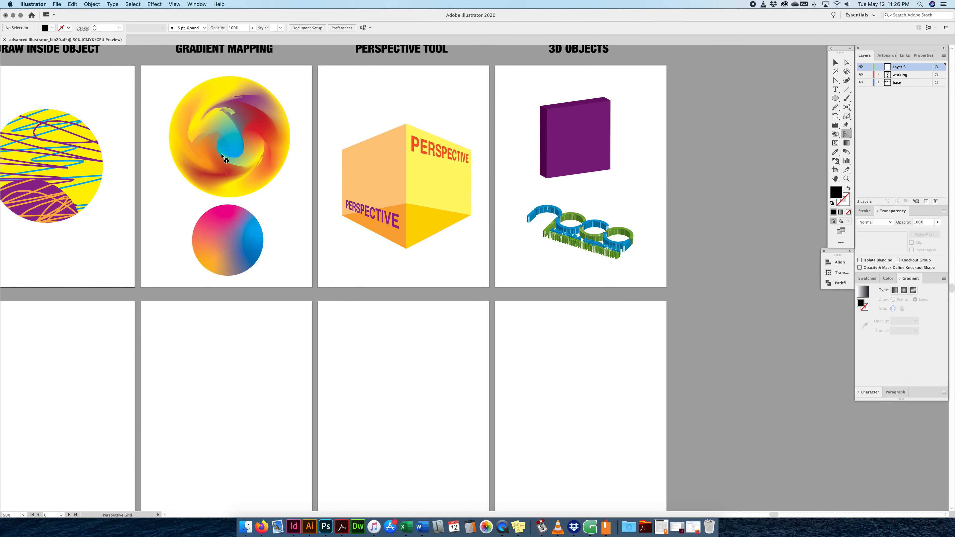
{"action": "scroll", "coordinate": [224, 158], "scroll_direction": "right", "scroll_amount": 1}
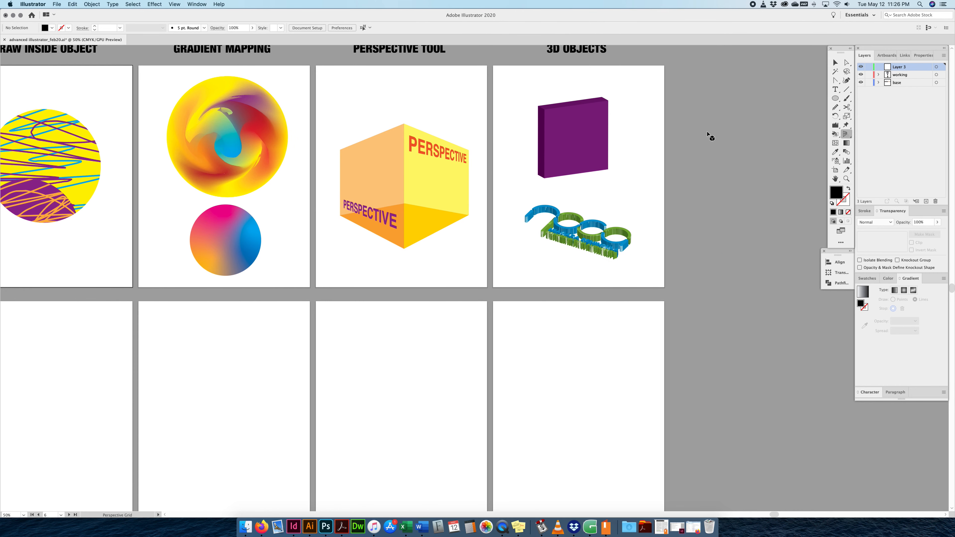
Display the perspective grid again and move it onto the empty artboard below the orange and yellow perspective box
{"action": "left_click", "coordinate": [847, 135]}
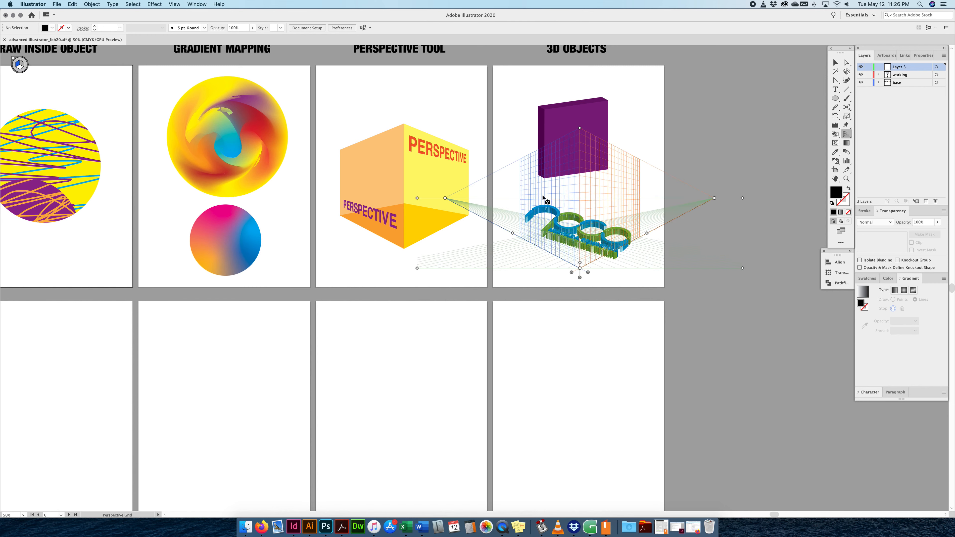
{"action": "scroll", "coordinate": [488, 297], "scroll_direction": "down", "scroll_amount": 2}
{"action": "scroll", "coordinate": [489, 297], "scroll_direction": "left", "scroll_amount": 1}
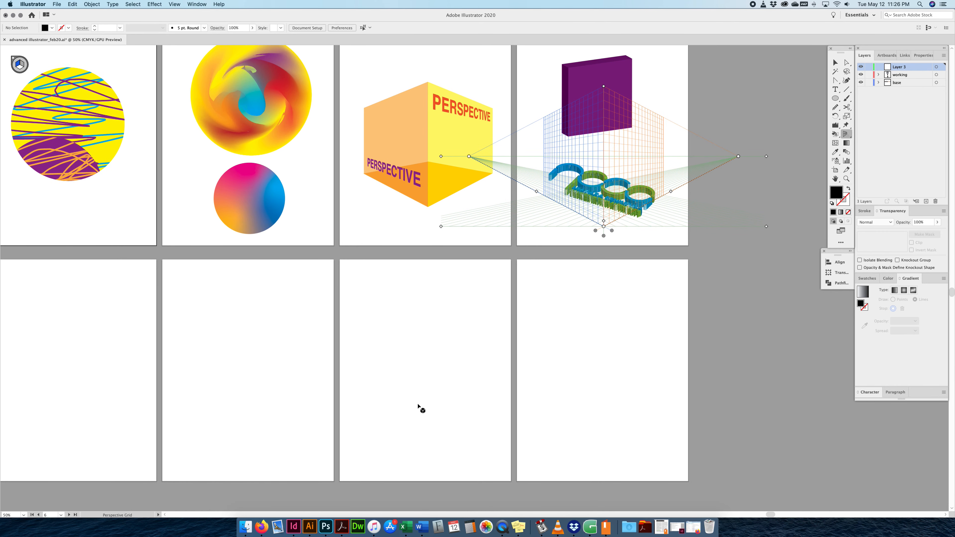
{"action": "left_click_drag", "start_coordinate": [766, 226], "coordinate": [590, 438]}
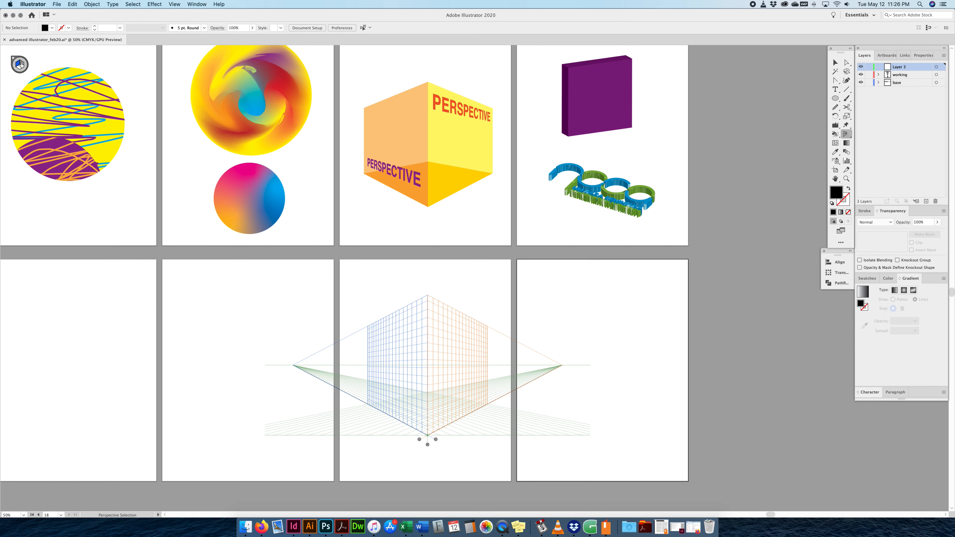
Try the different active planes in the plane switching widget, ending on the left grid plane
{"action": "key", "text": "shift+v"}
{"action": "left_click", "coordinate": [18, 65]}
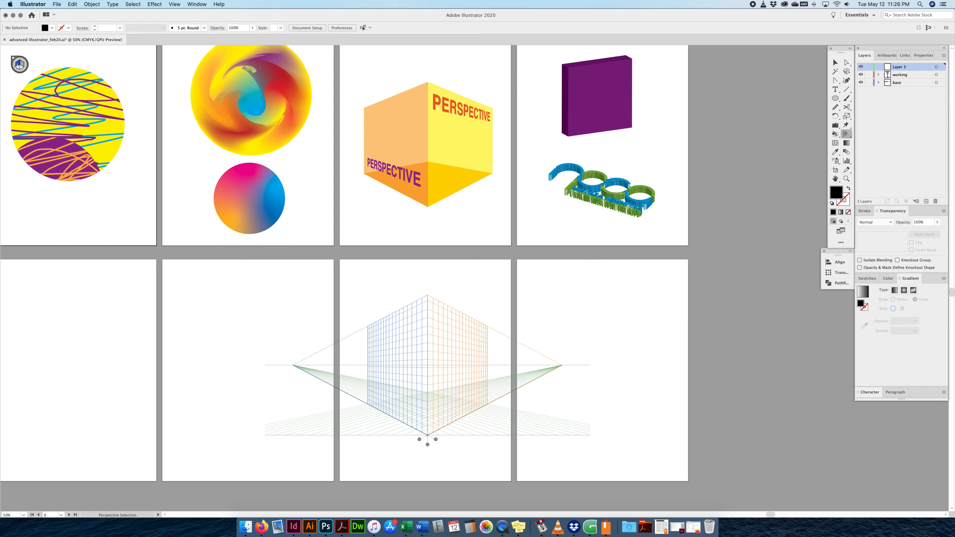
{"action": "left_click", "coordinate": [22, 65]}
{"action": "key", "text": "shift+p"}
{"action": "left_click", "coordinate": [19, 68]}
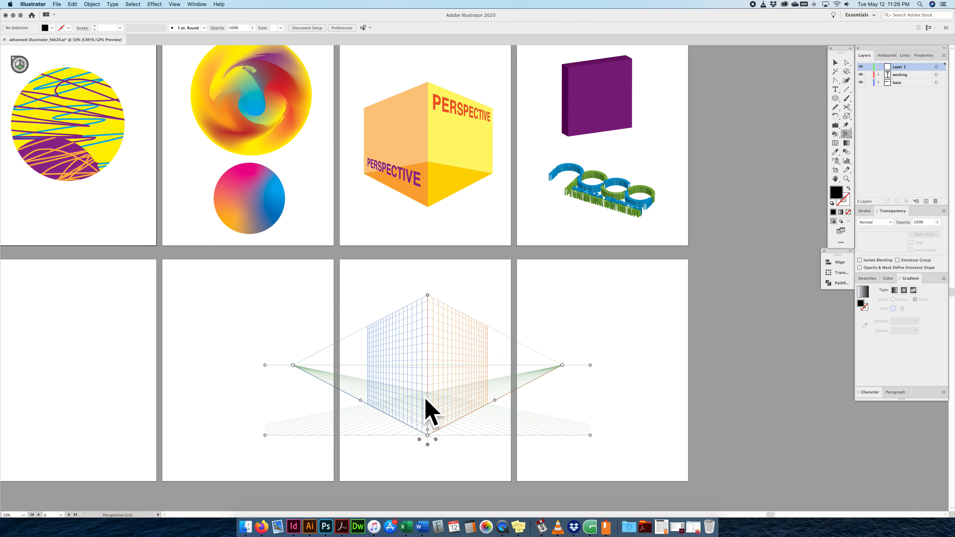
{"action": "scroll", "coordinate": [426, 420], "scroll_direction": "right", "scroll_amount": 1}
{"action": "left_click", "coordinate": [25, 66]}
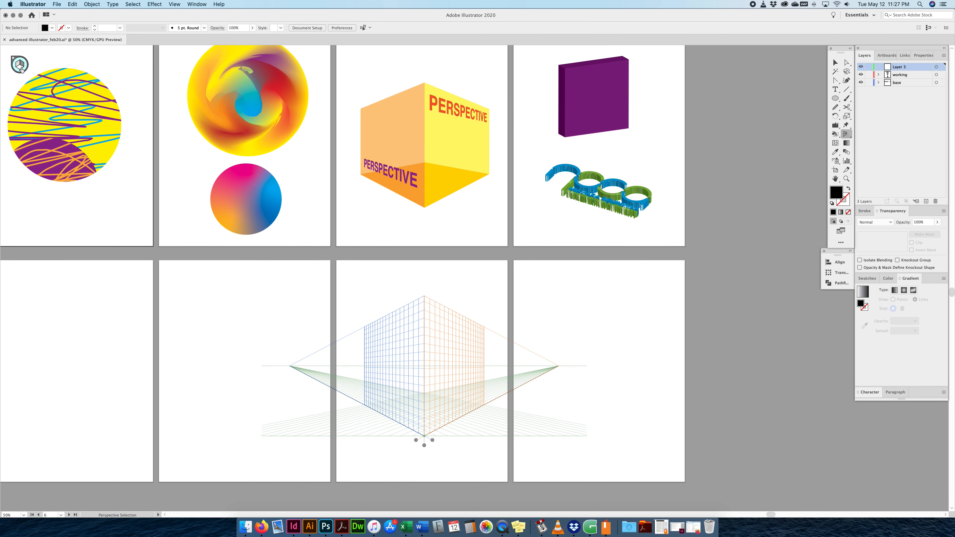
{"action": "scroll", "coordinate": [24, 70], "scroll_direction": "left", "scroll_amount": 1}
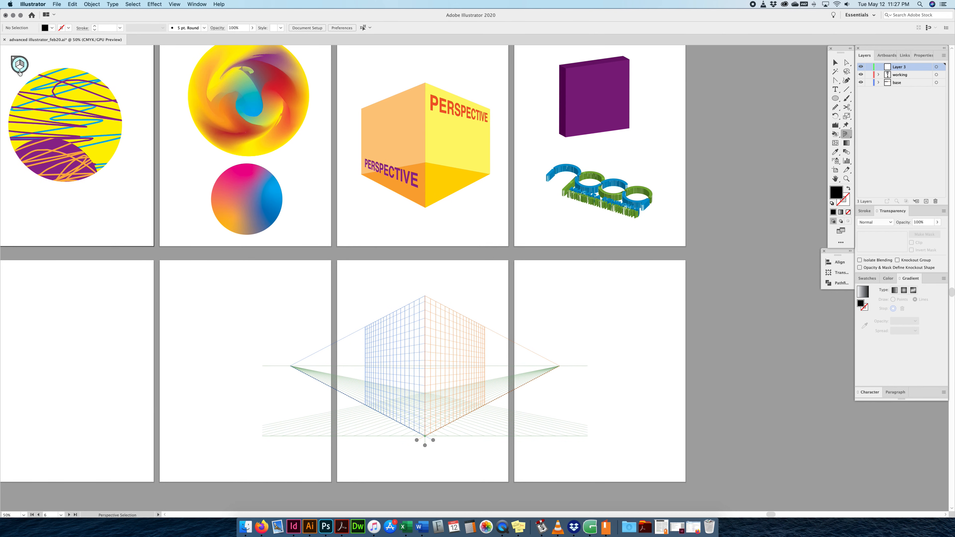
{"action": "scroll", "coordinate": [447, 320], "scroll_direction": "right", "scroll_amount": 2}
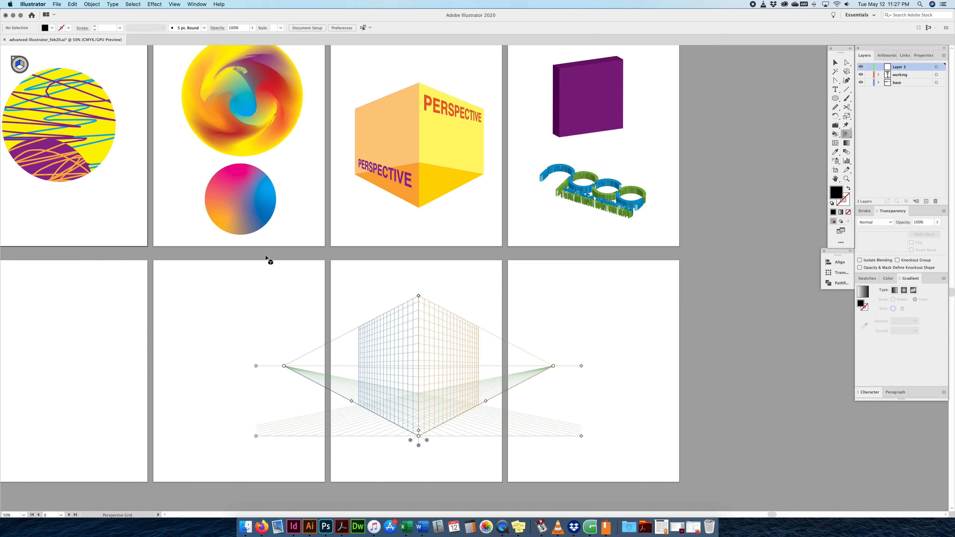
Draw a rectangle covering the left plane of the perspective grid and fill it with the green swatch
{"action": "scroll", "coordinate": [731, 260], "scroll_direction": "right", "scroll_amount": 1}
{"action": "left_click_drag", "start_coordinate": [835, 98], "coordinate": [865, 101]}
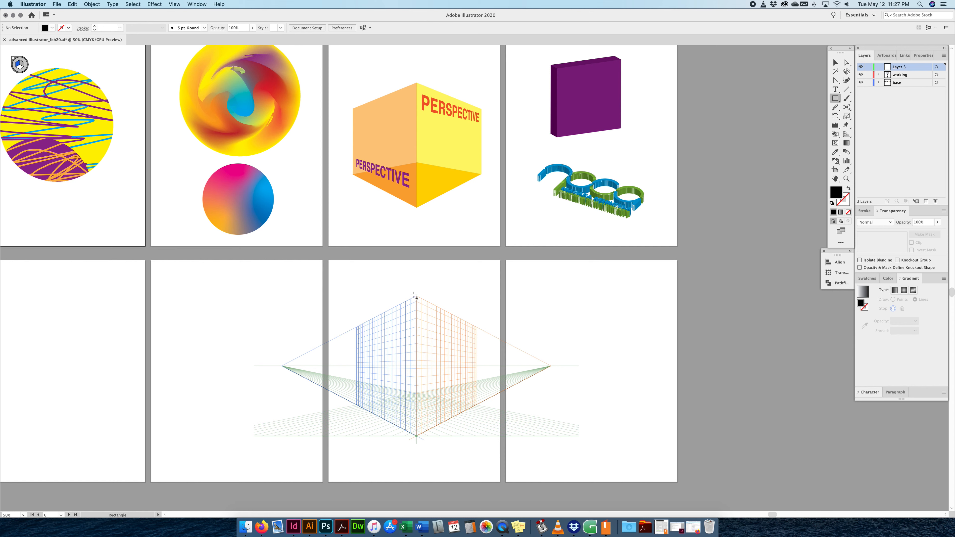
{"action": "left_click_drag", "start_coordinate": [416, 297], "coordinate": [357, 406]}
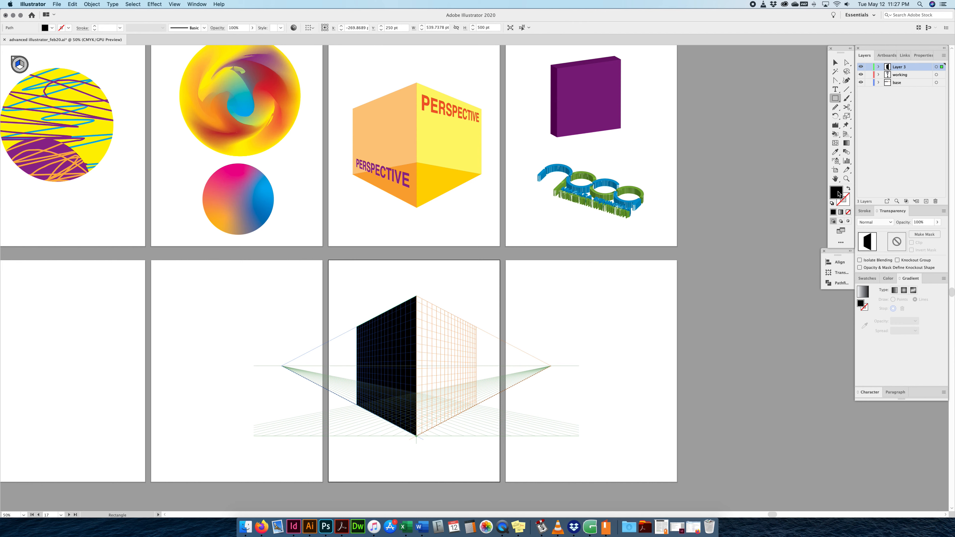
{"action": "left_click", "coordinate": [867, 278]}
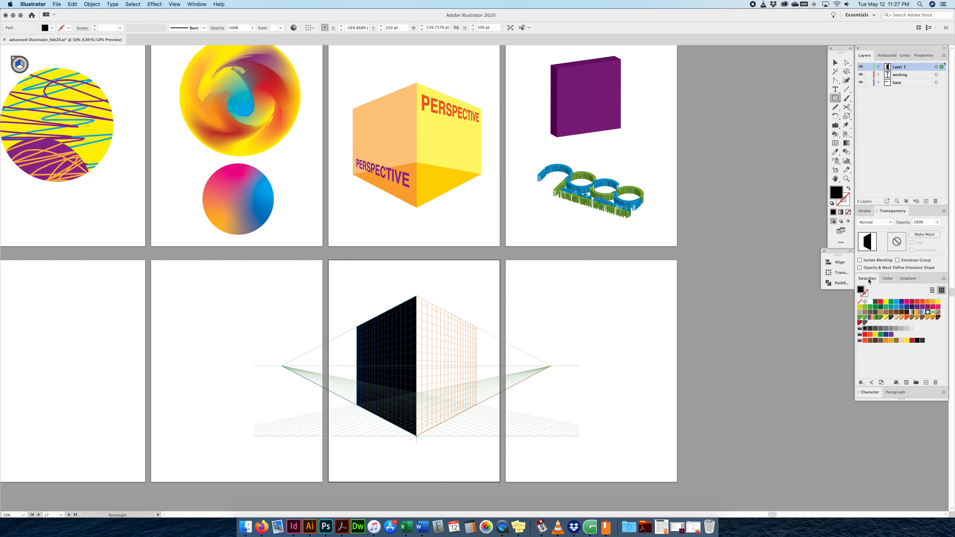
{"action": "left_click", "coordinate": [890, 302]}
{"action": "left_click", "coordinate": [835, 62]}
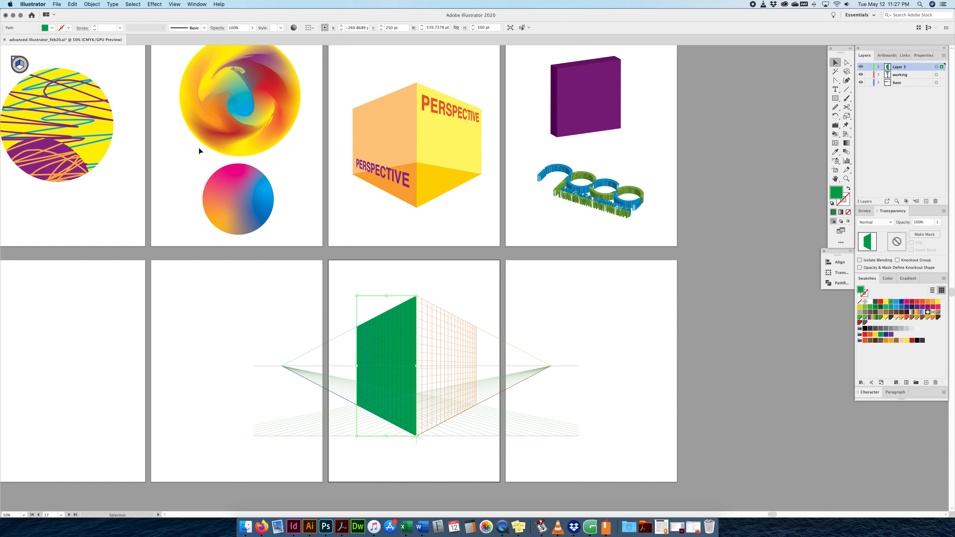
Deselect the green rectangle, make the right grid plane active and choose the Ellipse tool
{"action": "left_click", "coordinate": [19, 66]}
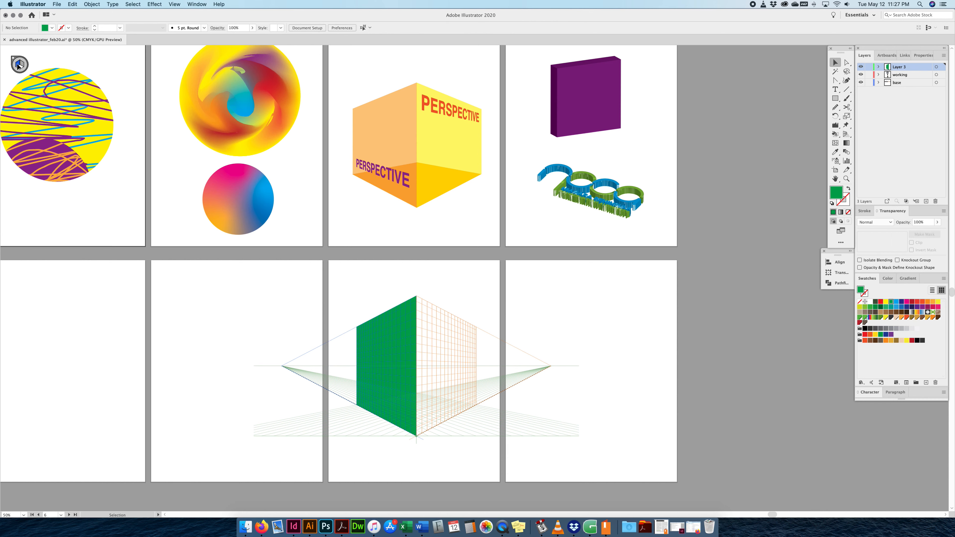
{"action": "left_click", "coordinate": [846, 135]}
{"action": "key", "text": "3"}
{"action": "left_click", "coordinate": [835, 98]}
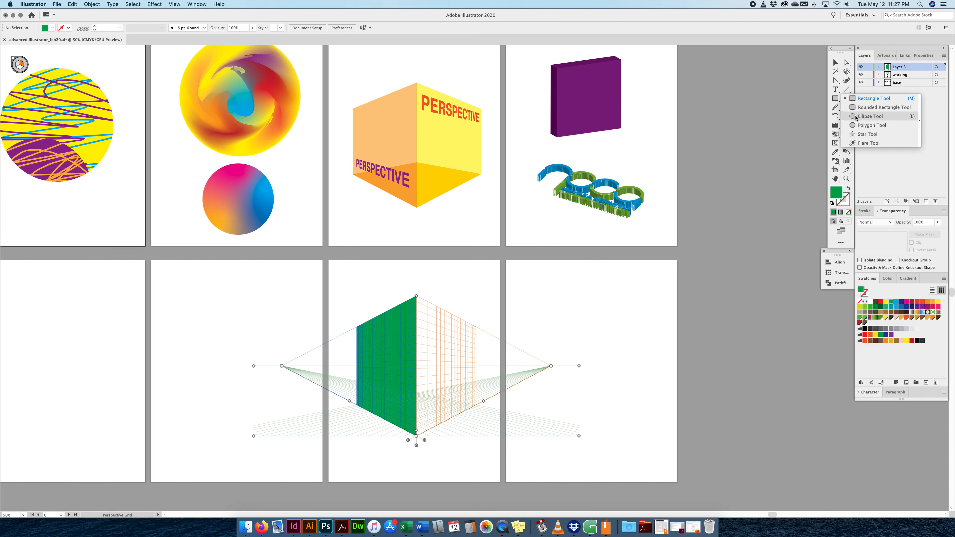
{"action": "left_click", "coordinate": [856, 117]}
Try drawing a large ellipse outward from the grid's centre edge, and undo it
{"action": "left_click_drag", "start_coordinate": [419, 368], "coordinate": [454, 315]}
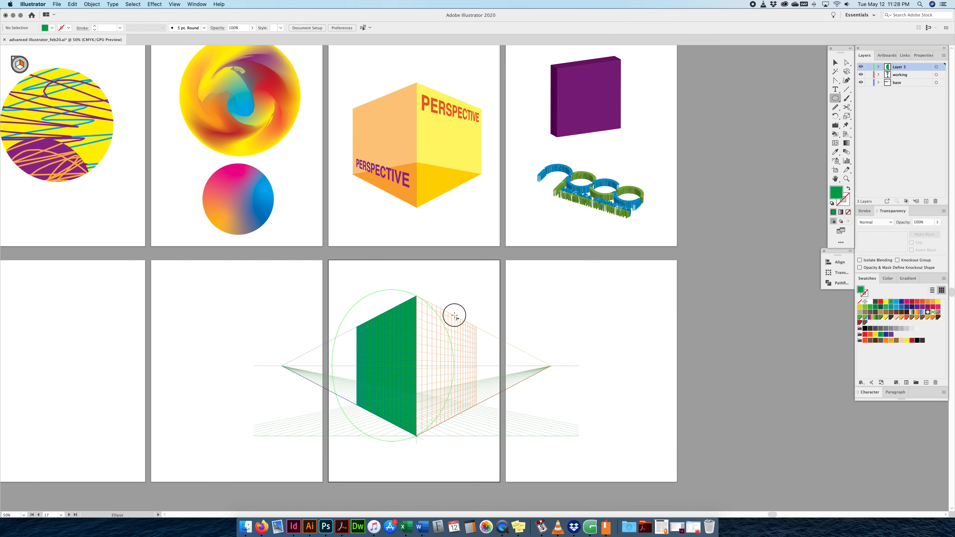
{"action": "left_click_drag", "start_coordinate": [454, 315], "coordinate": [455, 316]}
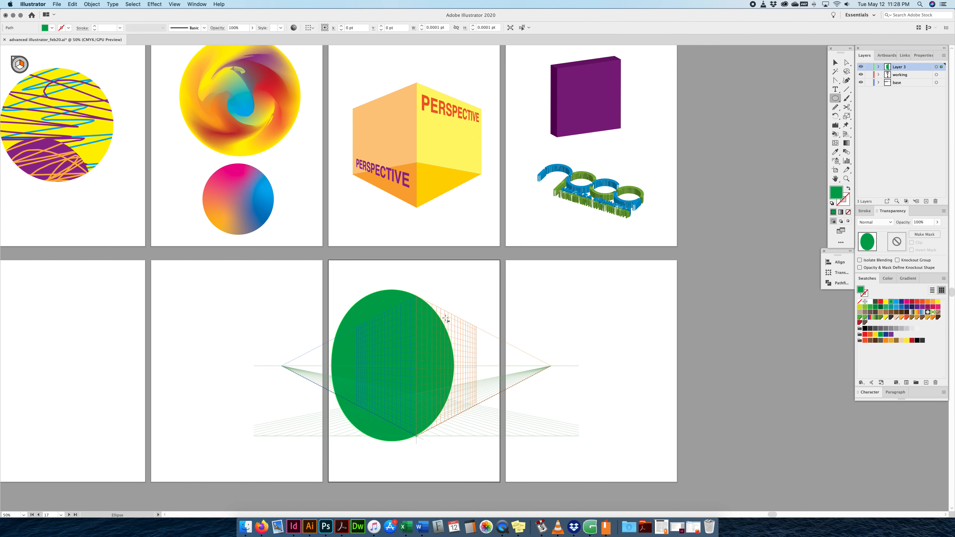
{"action": "key", "text": "super+equal"}
{"action": "key", "text": "super+equal"}
{"action": "key", "text": "super+equal"}
{"action": "key", "text": "super+z"}
Draw an ellipse about 499 pt wide and high in perspective on the right grid plane
{"action": "scroll", "coordinate": [482, 308], "scroll_direction": "down", "scroll_amount": 5}
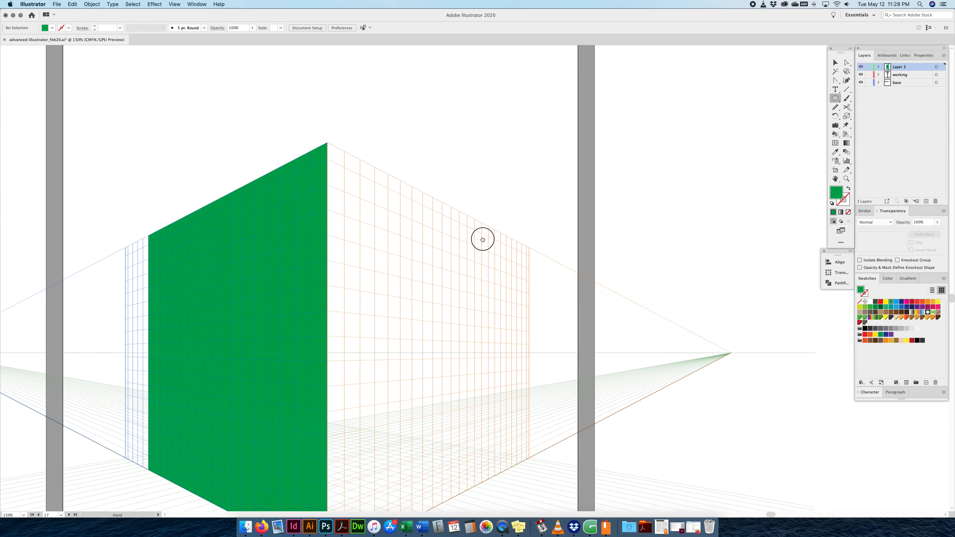
{"action": "key", "text": "super+minus"}
{"action": "left_click_drag", "start_coordinate": [455, 285], "coordinate": [496, 243]}
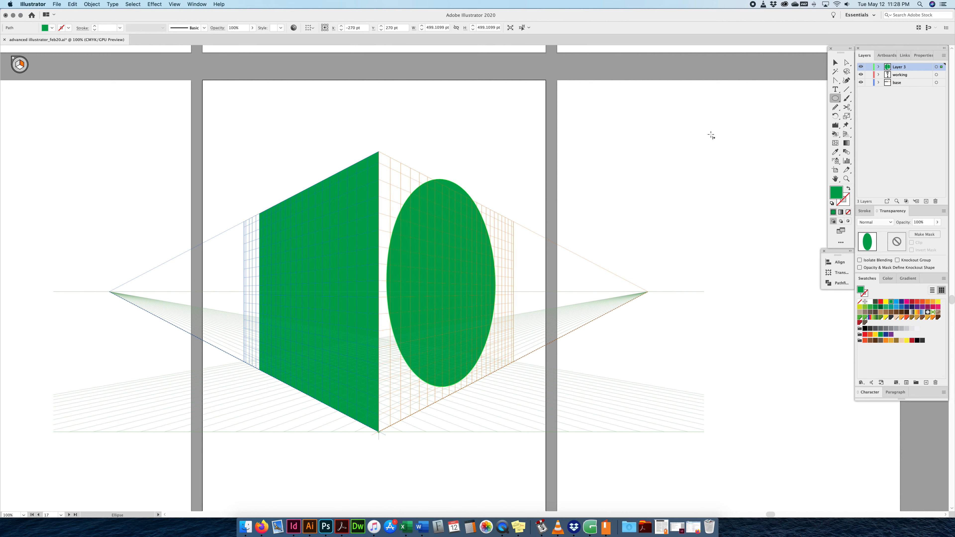
Try moving the ellipse off the grid with the regular Selection tool, and undo the move
{"action": "left_click", "coordinate": [835, 63]}
{"action": "left_click_drag", "start_coordinate": [451, 186], "coordinate": [638, 211]}
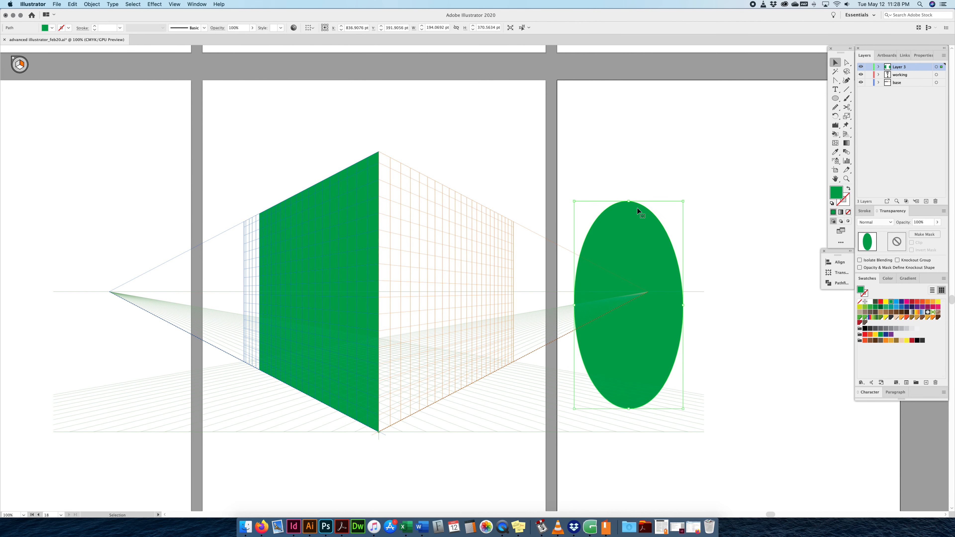
{"action": "key", "text": "super+z"}
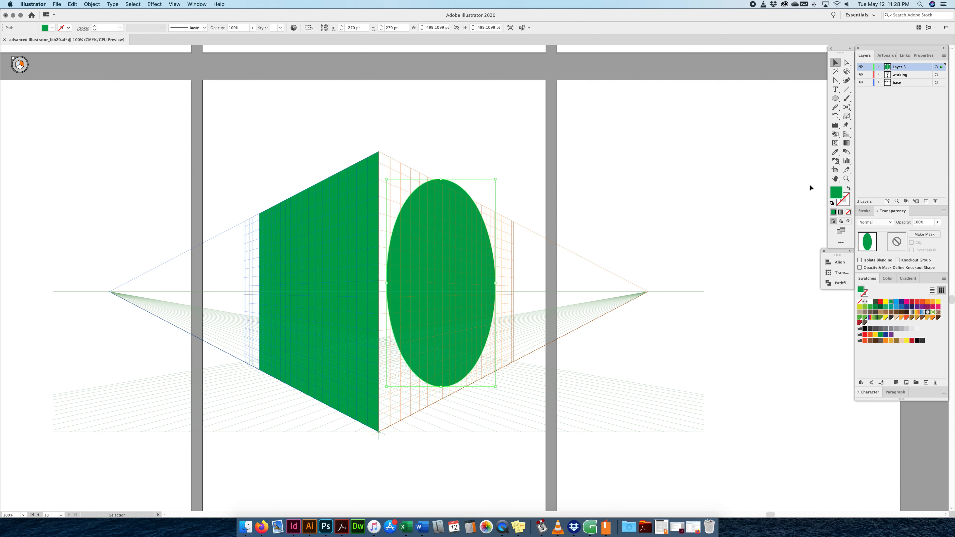
Reposition the ellipse with the Perspective Selection tool and stretch it across the full right grid plane, about 679 pt wide
{"action": "left_click_drag", "start_coordinate": [846, 134], "coordinate": [808, 133]}
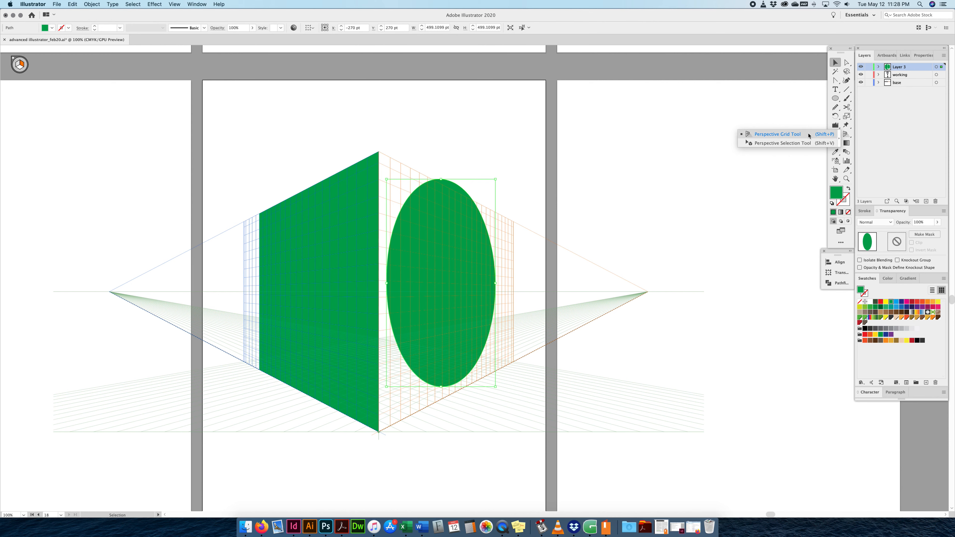
{"action": "left_click", "coordinate": [800, 143]}
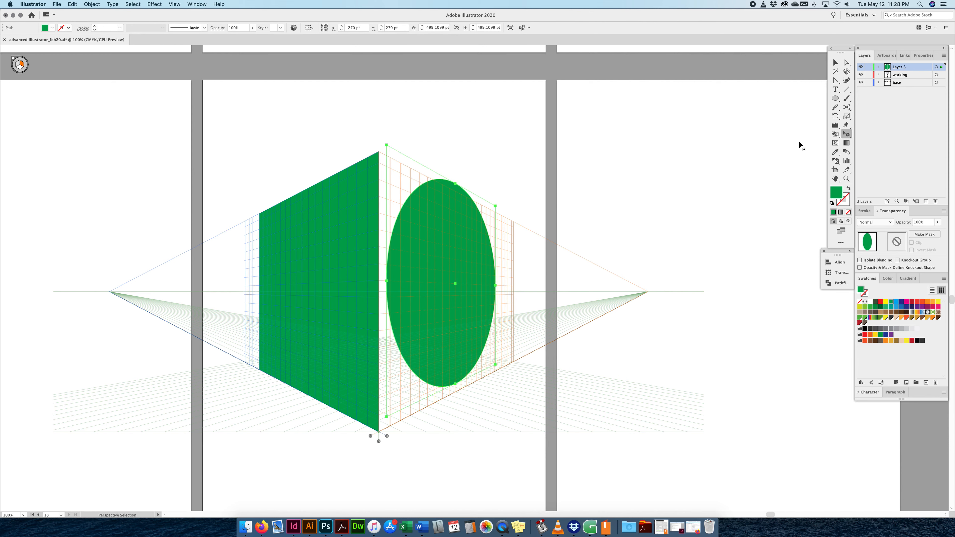
{"action": "mouse_move", "coordinate": [454, 191]}
{"action": "left_mouse_down"}
{"action": "mouse_move", "coordinate": [460, 206]}
{"action": "mouse_move", "coordinate": [538, 225]}
{"action": "mouse_move", "coordinate": [605, 258]}
{"action": "mouse_move", "coordinate": [581, 273]}
{"action": "mouse_move", "coordinate": [468, 245]}
{"action": "mouse_move", "coordinate": [462, 202]}
{"action": "left_mouse_up"}
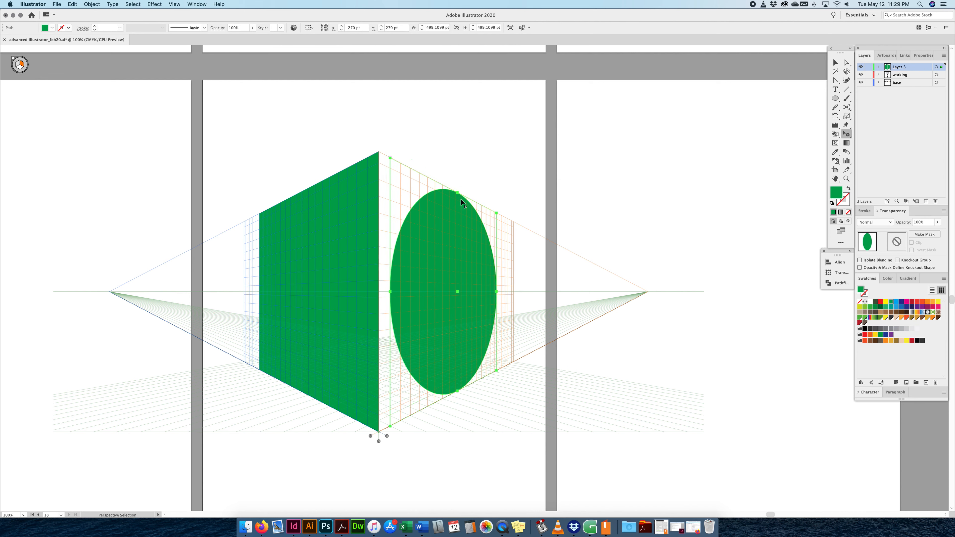
{"action": "left_click_drag", "start_coordinate": [498, 292], "coordinate": [512, 292]}
{"action": "left_click_drag", "start_coordinate": [384, 293], "coordinate": [379, 293]}
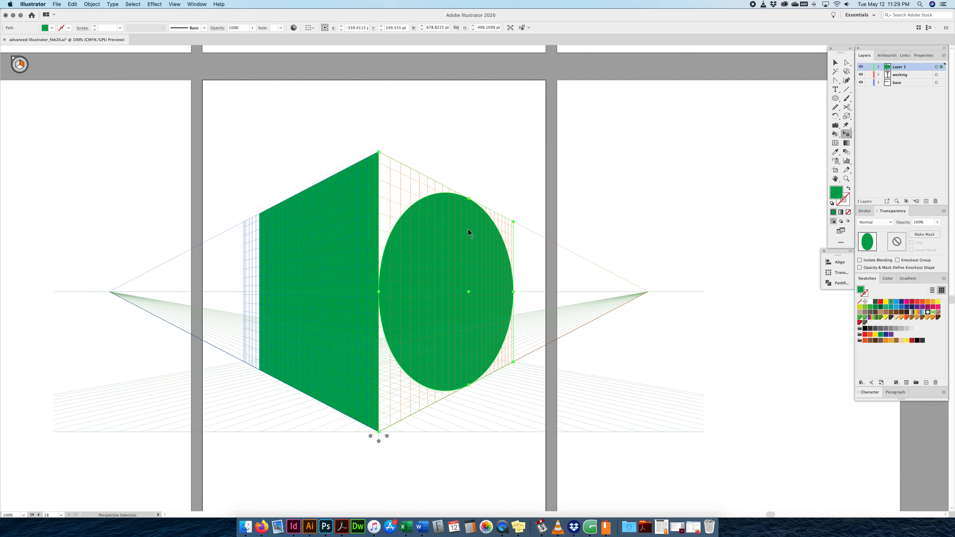
{"action": "key", "text": "space"}
{"action": "left_click_drag", "start_coordinate": [474, 272], "coordinate": [489, 227]}
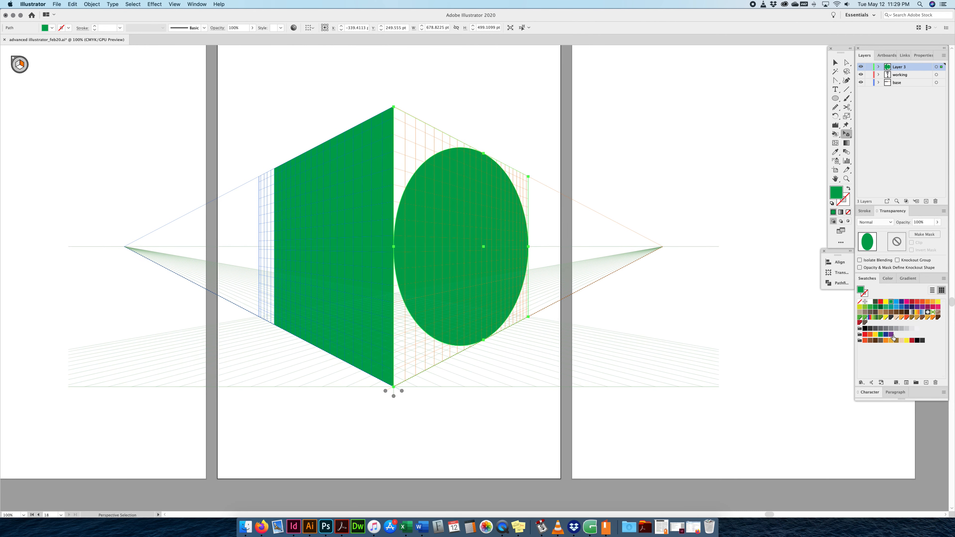
Fill the ellipse on the right grid plane with light blue and deselect it
{"action": "left_click", "coordinate": [896, 301]}
{"action": "left_click", "coordinate": [834, 63]}
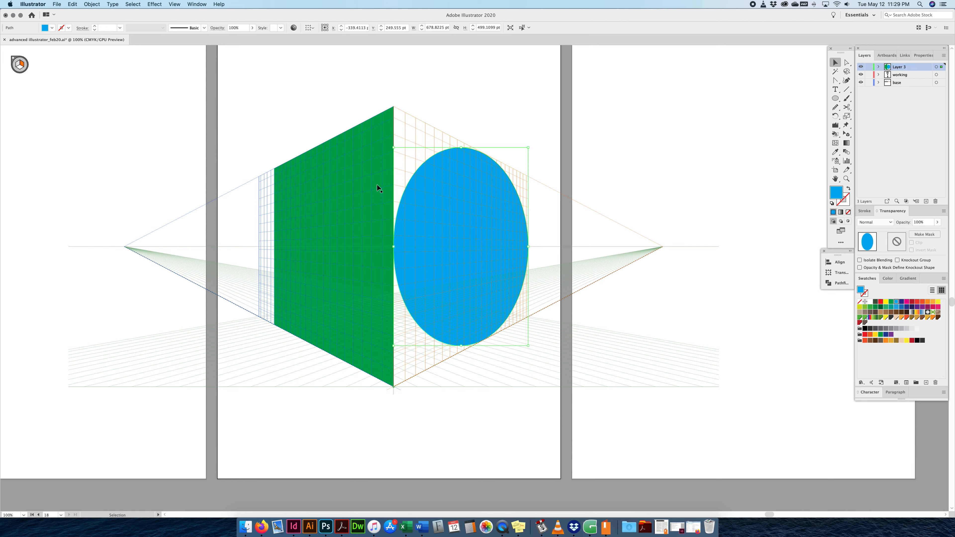
{"action": "left_click", "coordinate": [19, 64]}
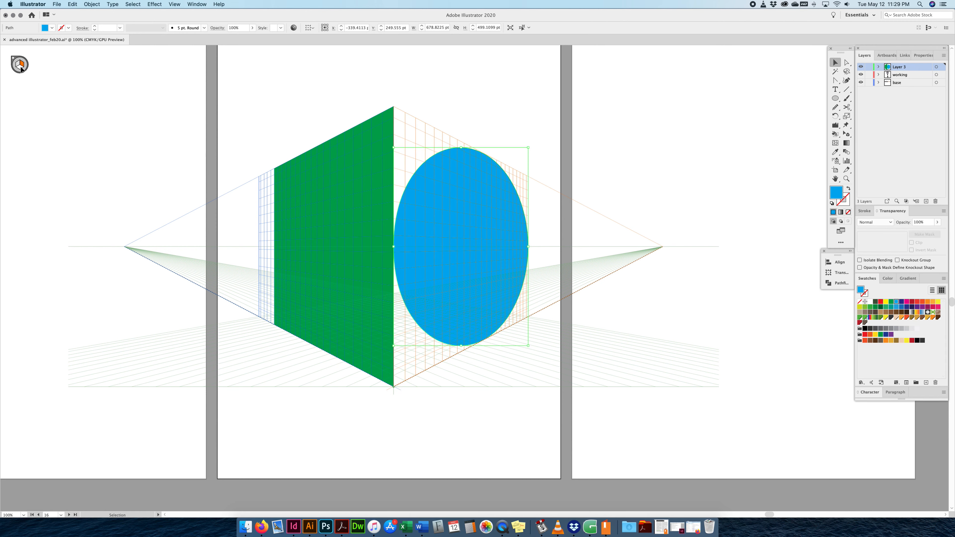
Make the horizontal grid the active drawing plane
{"action": "left_click", "coordinate": [848, 135]}
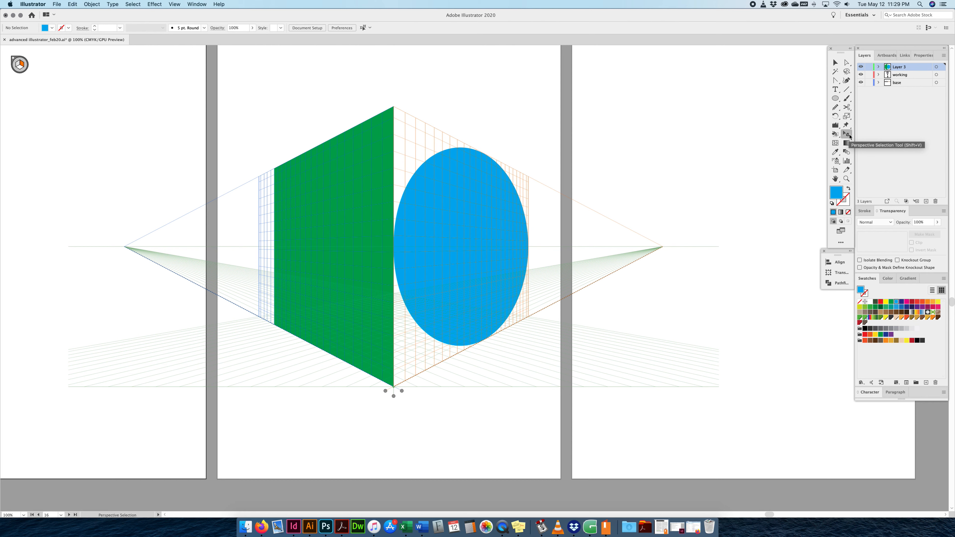
{"action": "left_click", "coordinate": [20, 69]}
Try drawing a polygon on the horizontal grid from the front corner, and undo it
{"action": "left_click_drag", "start_coordinate": [835, 98], "coordinate": [861, 125]}
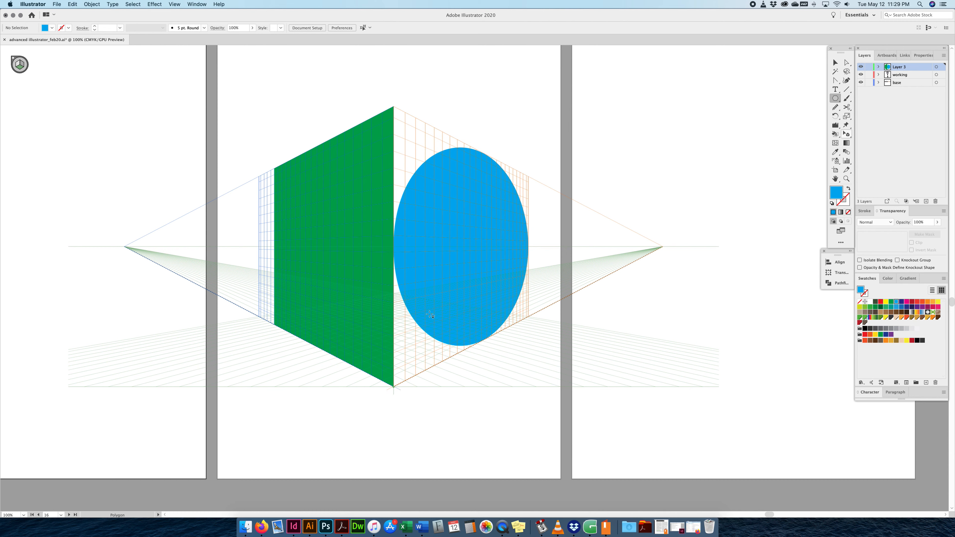
{"action": "left_click_drag", "start_coordinate": [393, 386], "coordinate": [421, 306]}
{"action": "key", "text": "super+z"}
Draw a rectangle about 679 pt wide and high in perspective across the floor between the two wall planes
{"action": "left_click_drag", "start_coordinate": [835, 99], "coordinate": [861, 95]}
{"action": "left_click_drag", "start_coordinate": [270, 319], "coordinate": [528, 317]}
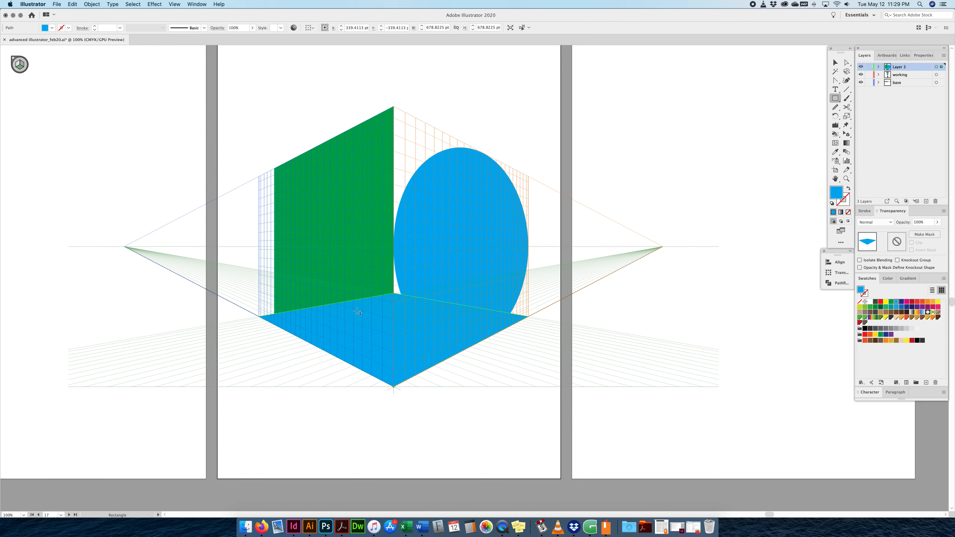
Fill the floor rectangle with magenta and send it behind the green rectangle and the blue ellipse
{"action": "left_click", "coordinate": [907, 301]}
{"action": "key", "text": "v"}
{"action": "key", "text": "super+shift+bracketleft"}
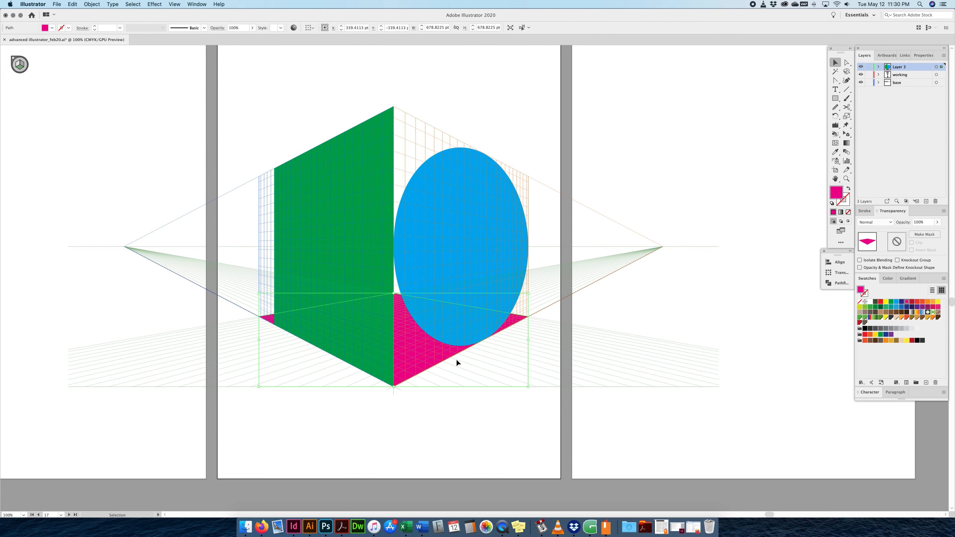
Try moving the magenta floor rectangle off the grid with the regular Selection tool, and undo the move
{"action": "left_click_drag", "start_coordinate": [421, 359], "coordinate": [630, 390]}
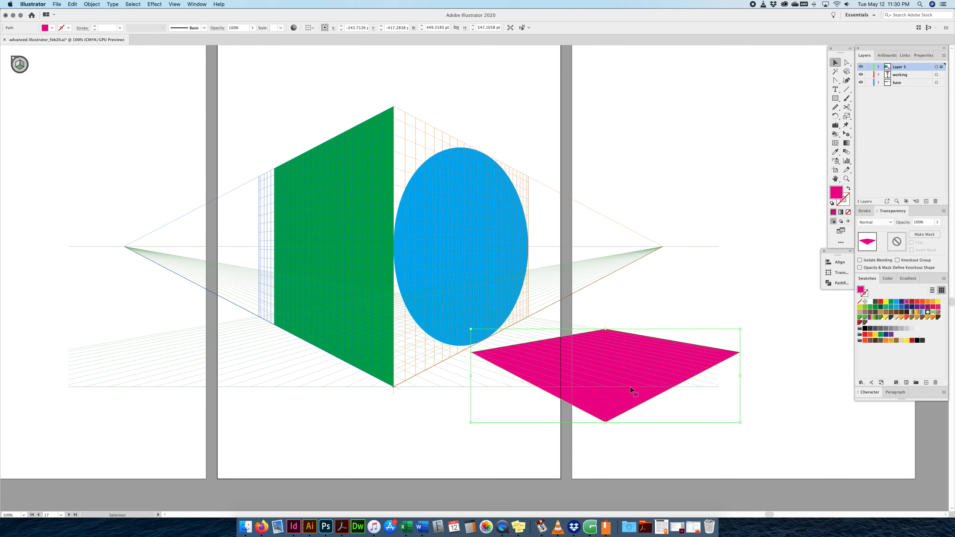
{"action": "key", "text": "super+z"}
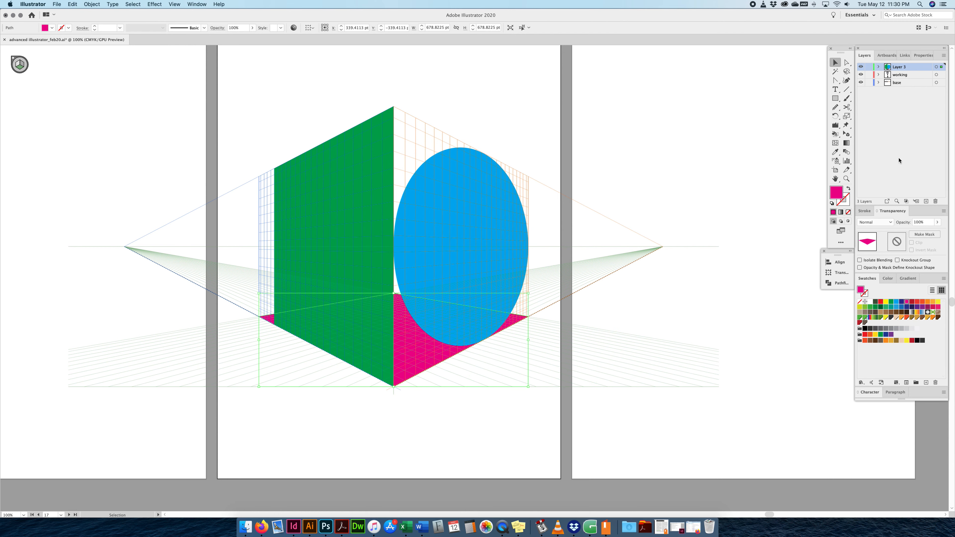
Slide the magenta rectangle along the floor plane with the Perspective Selection tool, and return it to the grid's front corner
{"action": "left_click", "coordinate": [846, 134]}
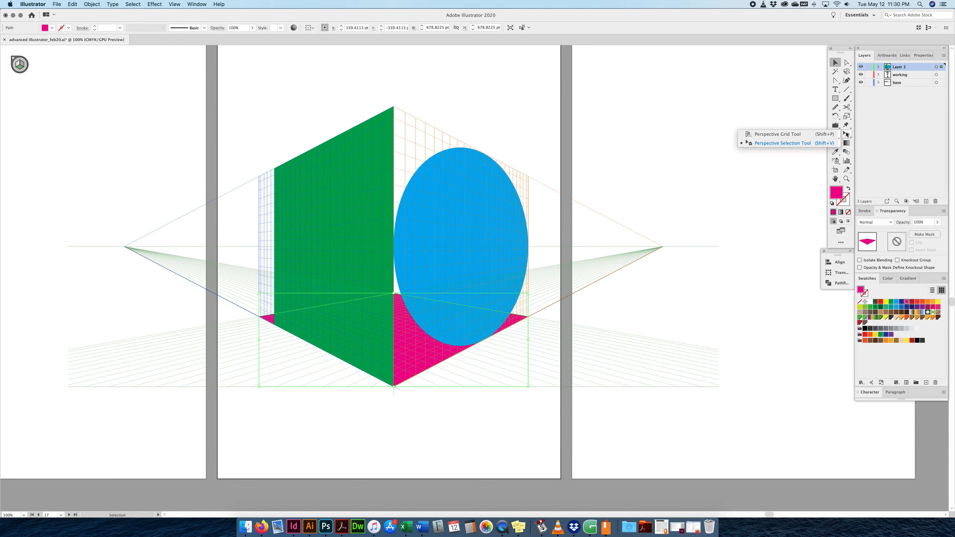
{"action": "left_click", "coordinate": [782, 144]}
{"action": "left_click_drag", "start_coordinate": [419, 360], "coordinate": [263, 327]}
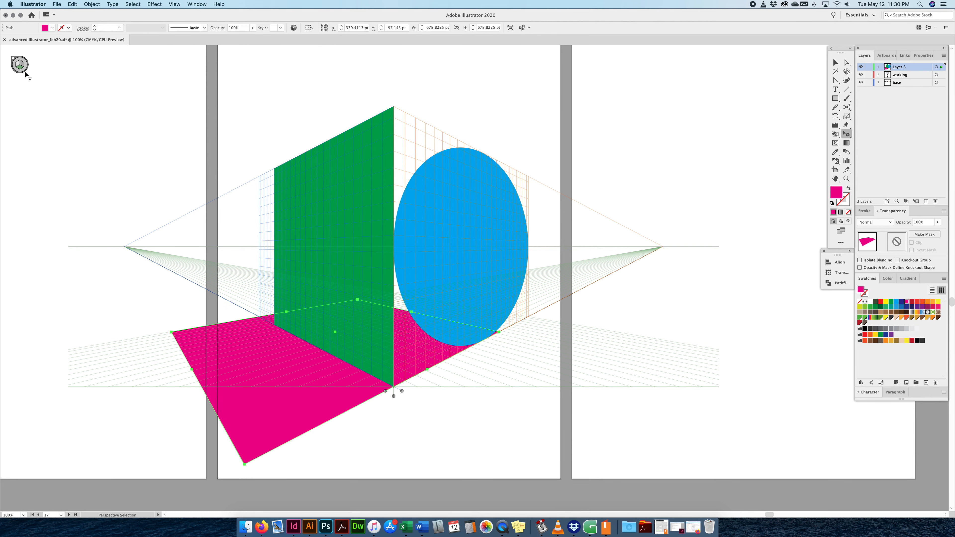
{"action": "left_click_drag", "start_coordinate": [337, 388], "coordinate": [395, 390]}
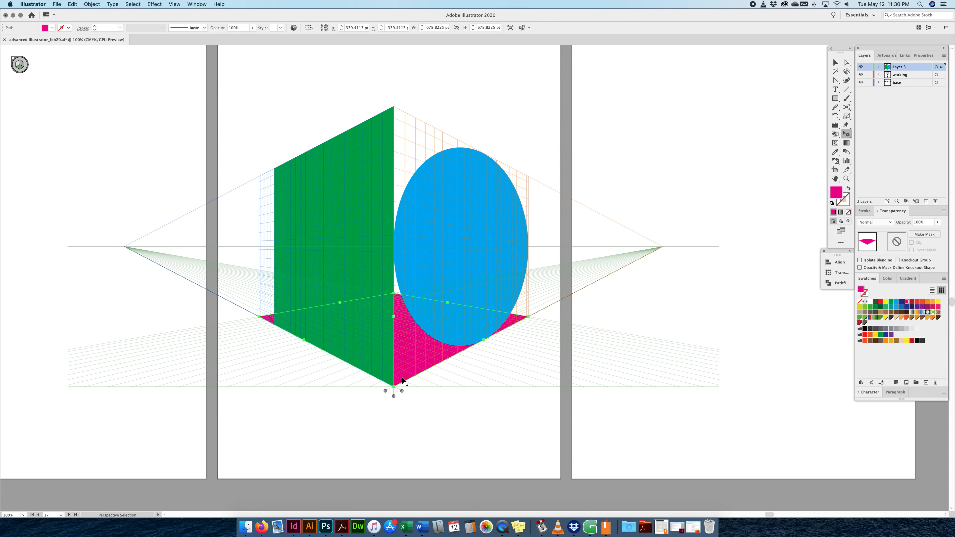
{"action": "scroll", "coordinate": [151, 49], "scroll_direction": "right", "scroll_amount": 1}
{"action": "left_click", "coordinate": [174, 4]}
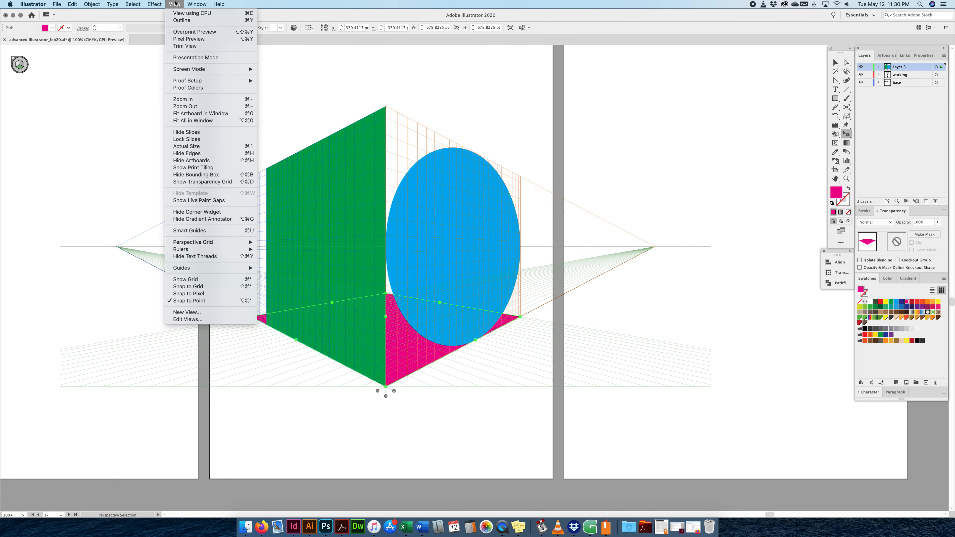
{"action": "mouse_move", "coordinate": [202, 242]}
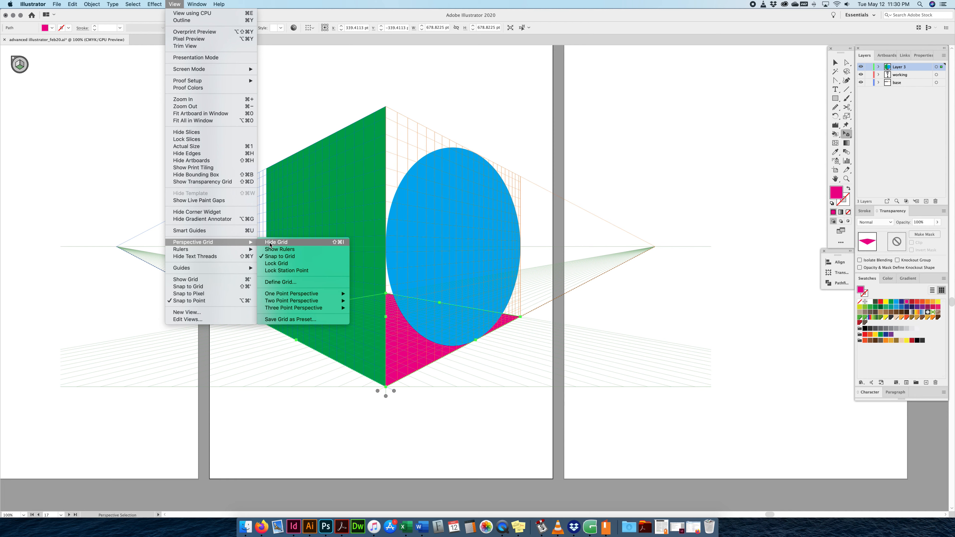
{"action": "left_click", "coordinate": [743, 164]}
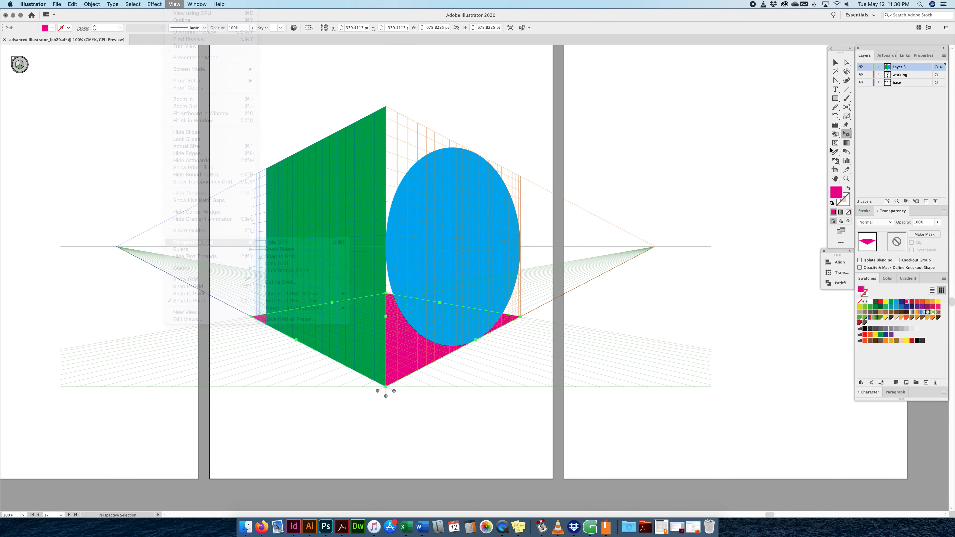
Hide the perspective grid through its plane switching widget, and bring it back with the Perspective Grid tool
{"action": "left_click", "coordinate": [847, 135]}
{"action": "left_click", "coordinate": [777, 133]}
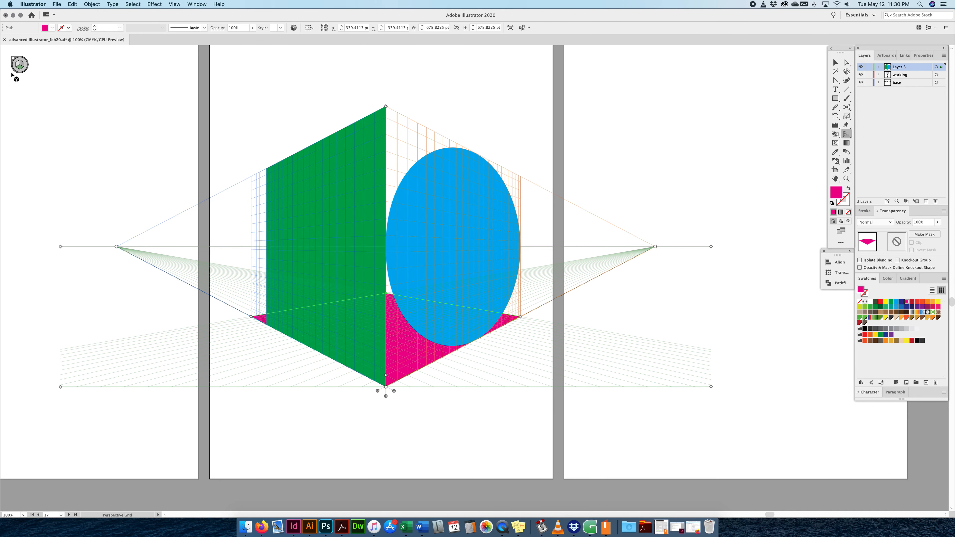
{"action": "left_click", "coordinate": [14, 59]}
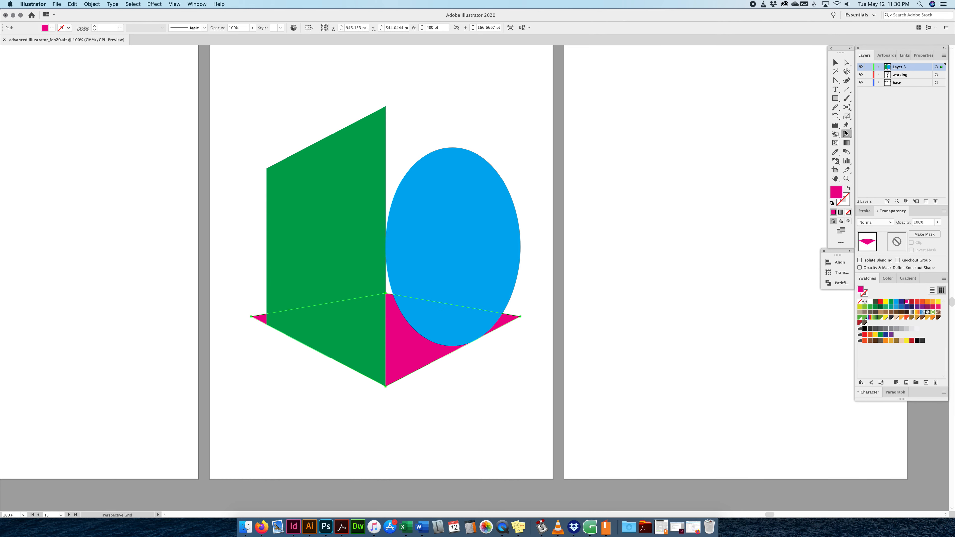
{"action": "left_click", "coordinate": [845, 133]}
{"action": "left_click", "coordinate": [833, 144]}
{"action": "left_click", "coordinate": [847, 135]}
{"action": "left_click", "coordinate": [811, 135]}
Show the rulers on the perspective grid
{"action": "left_click", "coordinate": [174, 4]}
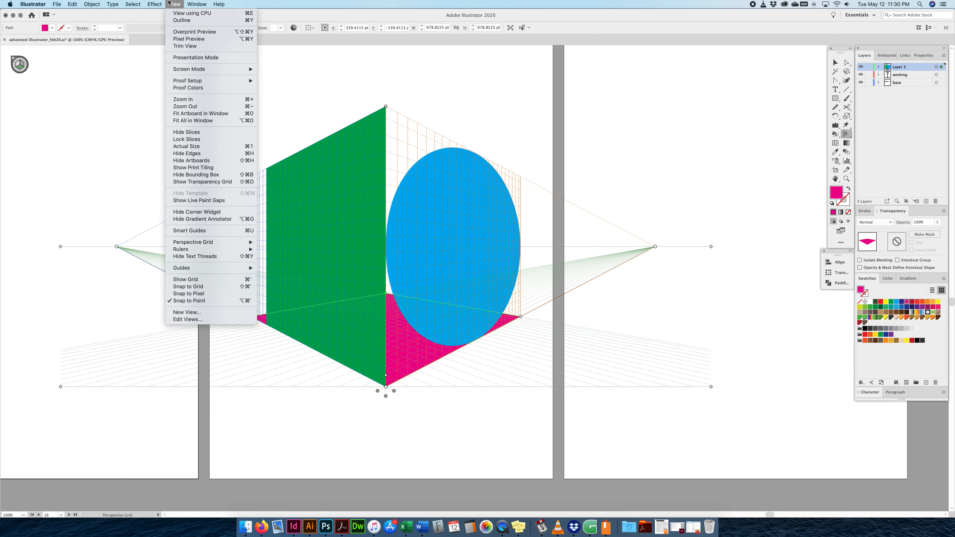
{"action": "mouse_move", "coordinate": [225, 242]}
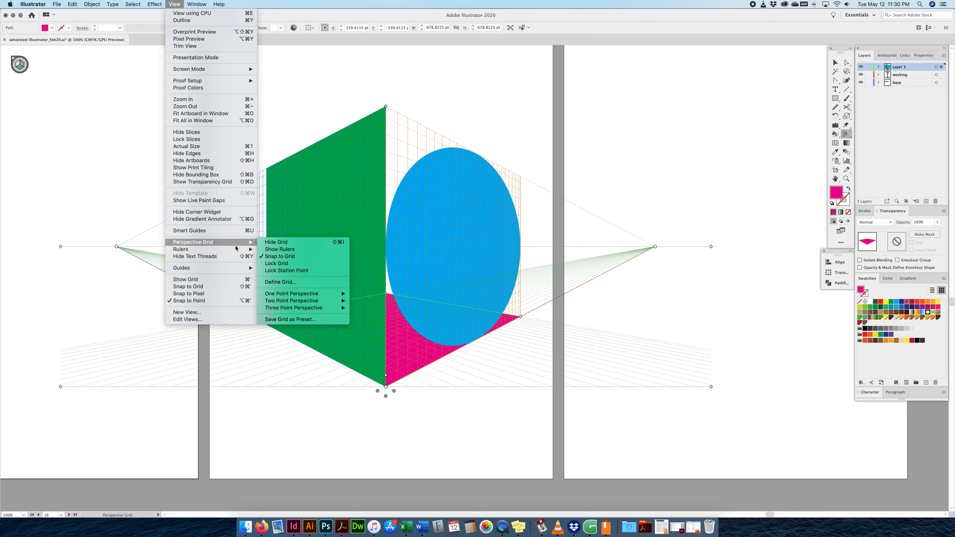
{"action": "left_click", "coordinate": [289, 249]}
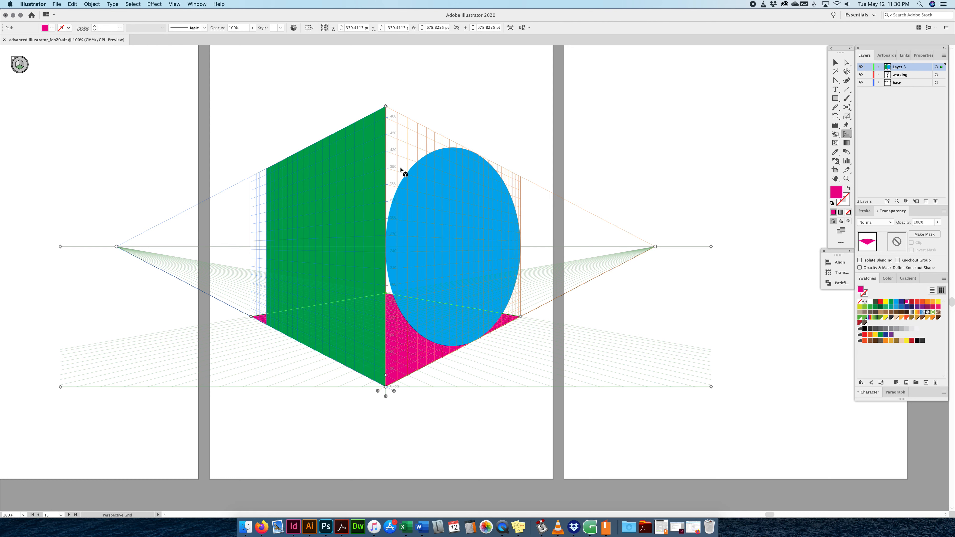
{"action": "left_click", "coordinate": [33, 4]}
{"action": "mouse_move", "coordinate": [47, 25]}
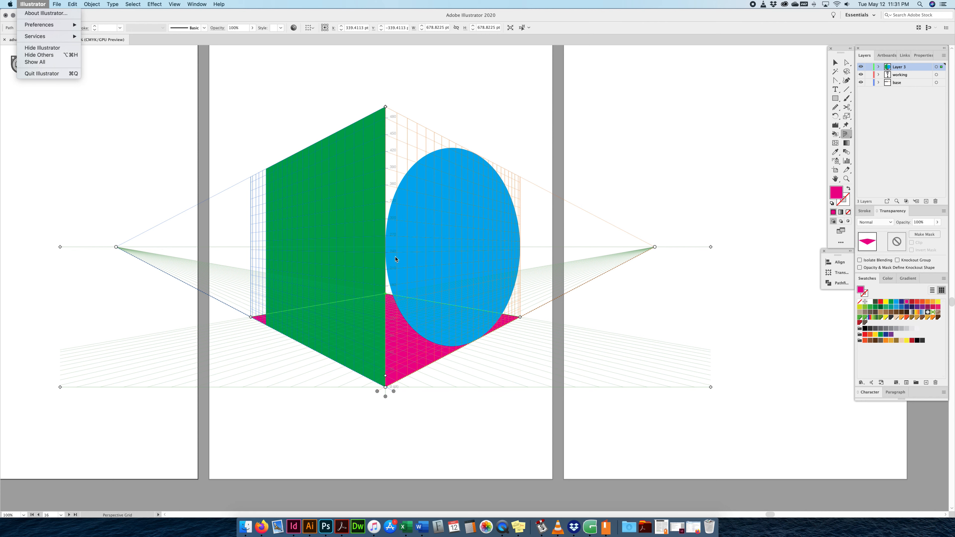
{"action": "mouse_move", "coordinate": [174, 5]}
{"action": "mouse_move", "coordinate": [225, 242]}
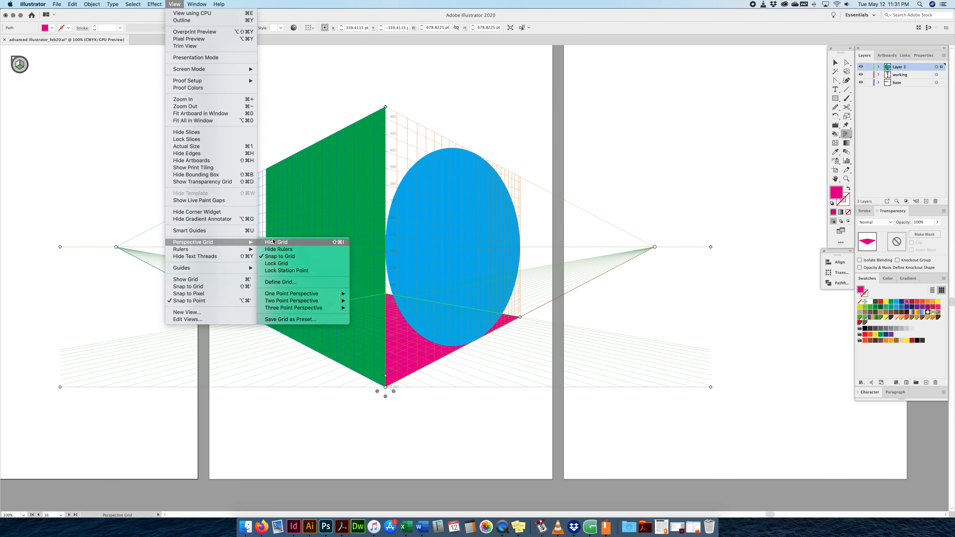
{"action": "mouse_move", "coordinate": [295, 296]}
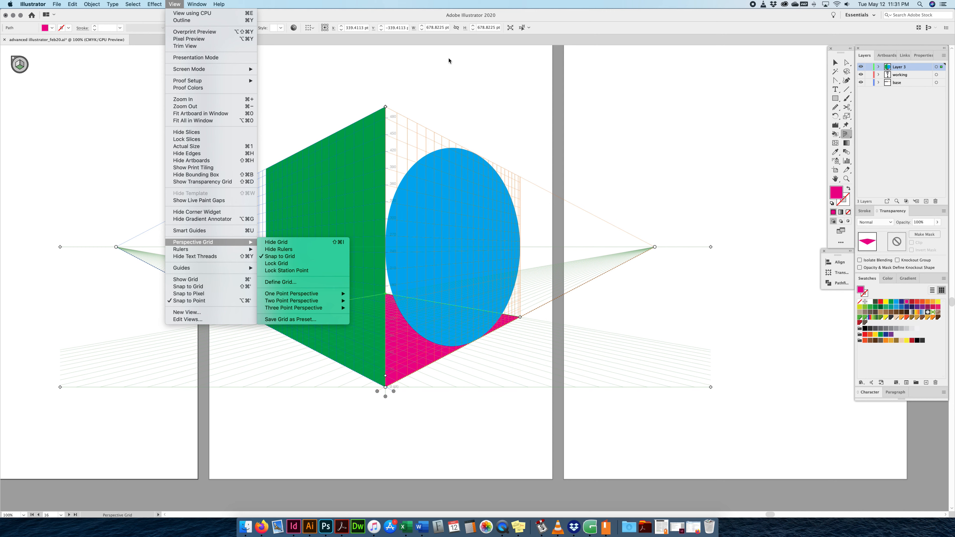
{"action": "left_click", "coordinate": [437, 79]}
Switch to the Selection tool and deselect the magenta floor rectangle
{"action": "key", "text": "v"}
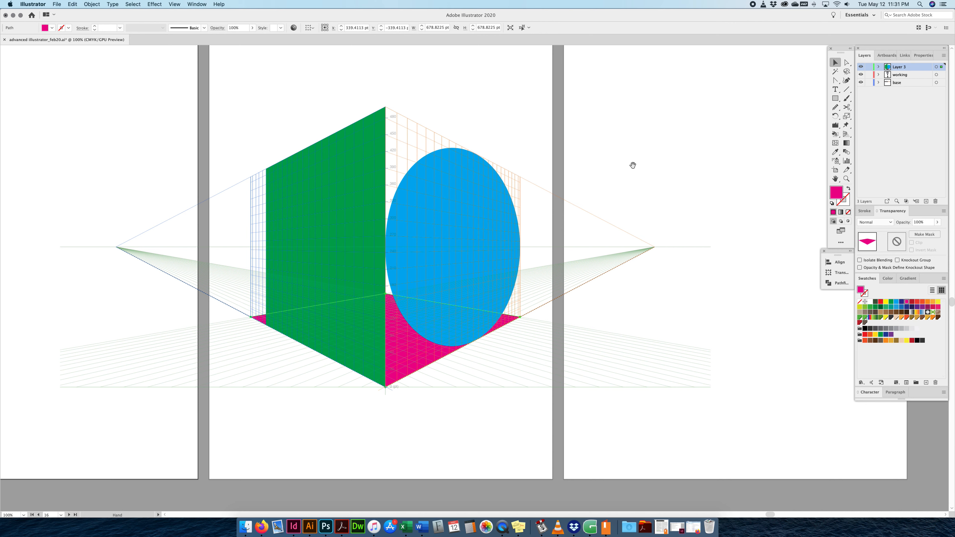
{"action": "left_click", "coordinate": [607, 155]}
{"action": "scroll", "coordinate": [603, 199], "scroll_direction": "up", "scroll_amount": 3}
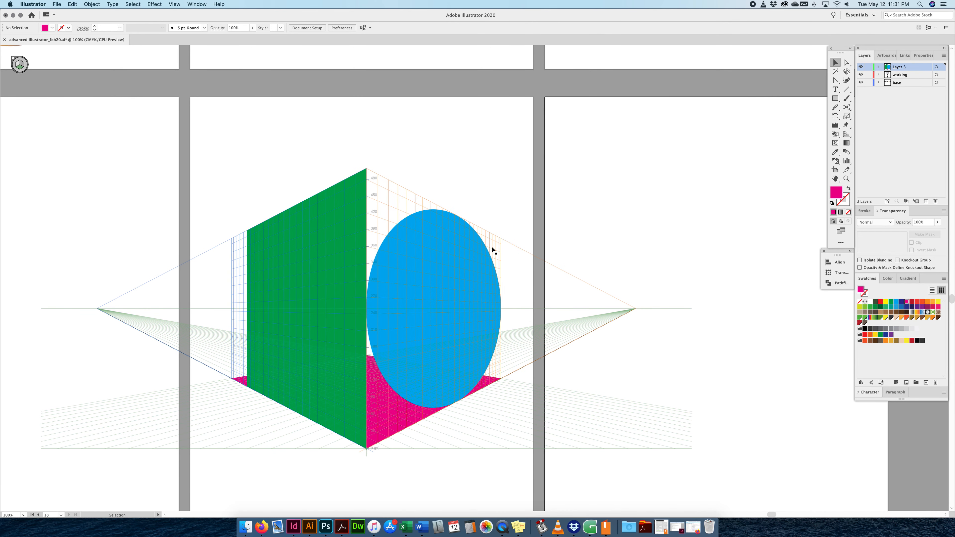
{"action": "left_click", "coordinate": [835, 89]}
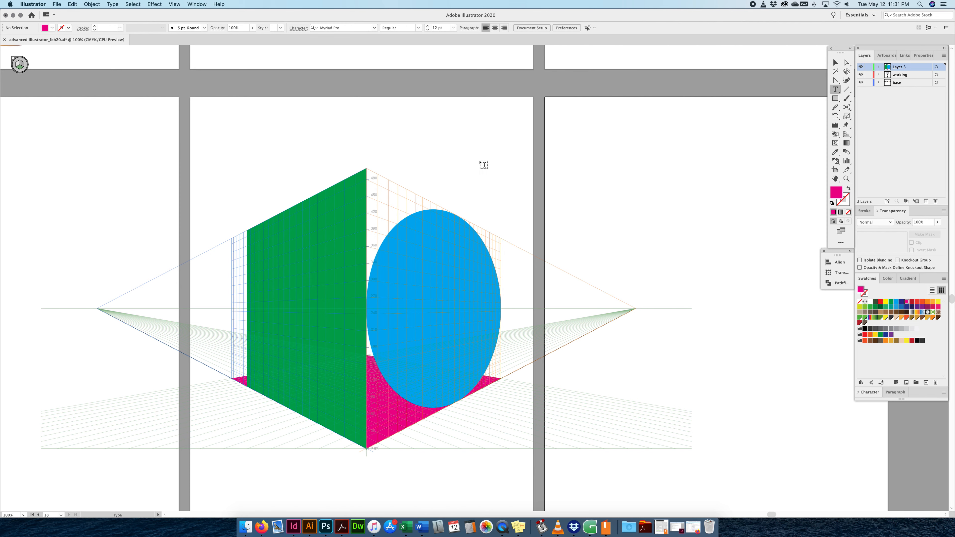
{"action": "left_click", "coordinate": [835, 62]}
{"action": "scroll", "coordinate": [354, 297], "scroll_direction": "up", "scroll_amount": 8}
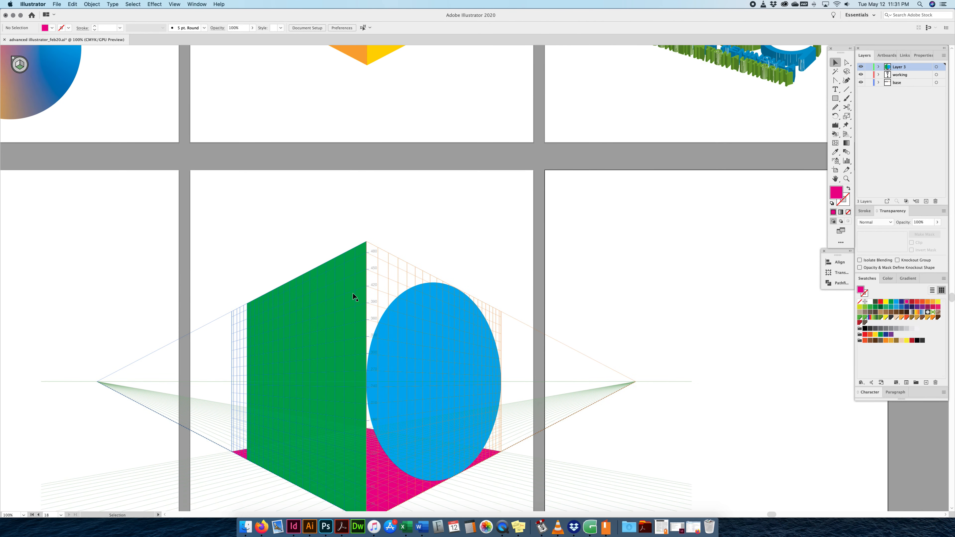
{"action": "scroll", "coordinate": [364, 278], "scroll_direction": "up", "scroll_amount": 5}
{"action": "scroll", "coordinate": [426, 164], "scroll_direction": "down", "scroll_amount": 15}
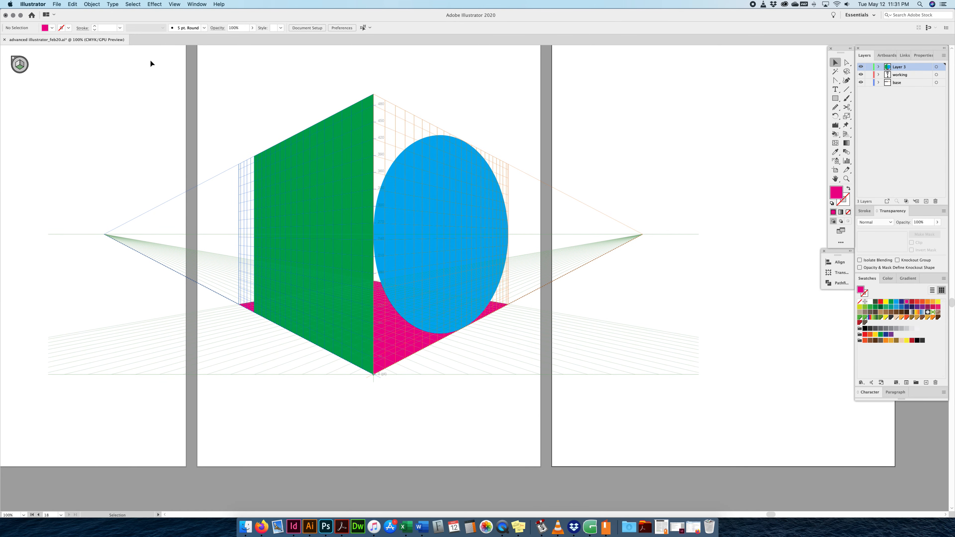
Set the plane switching widget to no active grid with the Perspective Selection tool
{"action": "left_click", "coordinate": [847, 134]}
{"action": "left_click_drag", "start_coordinate": [847, 135], "coordinate": [793, 143]}
{"action": "left_click", "coordinate": [24, 67]}
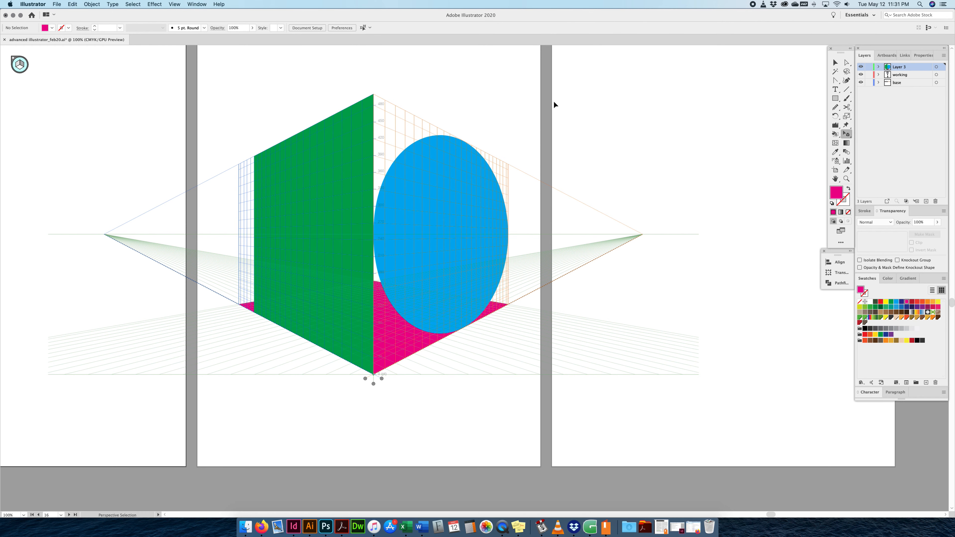
Add the flat point text "HELLO" on the empty artboard beside the grid
{"action": "left_click", "coordinate": [834, 89]}
{"action": "left_click", "coordinate": [575, 89]}
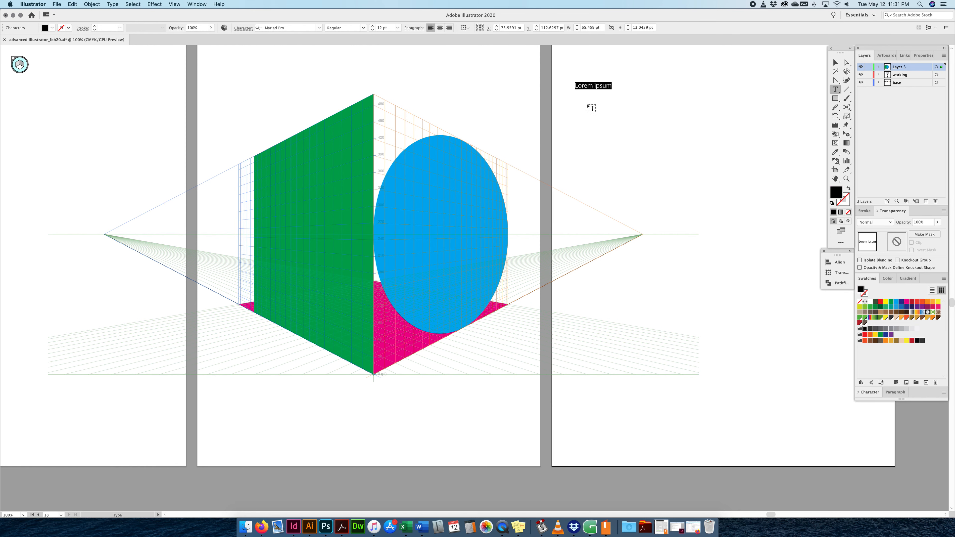
{"action": "type", "text": "HELLO"}
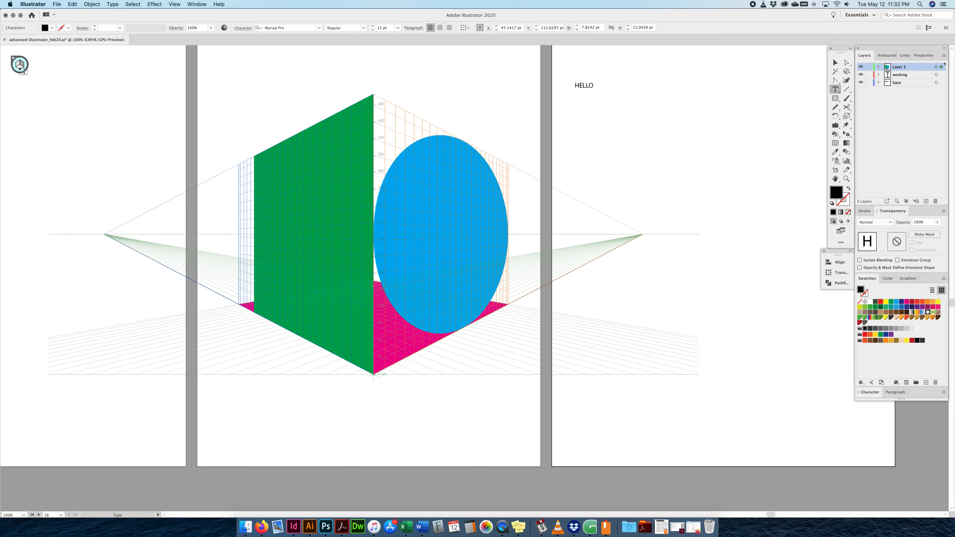
Attach the HELLO text to the right grid plane in perspective and enlarge it to span the blue ellipse
{"action": "left_click", "coordinate": [846, 134]}
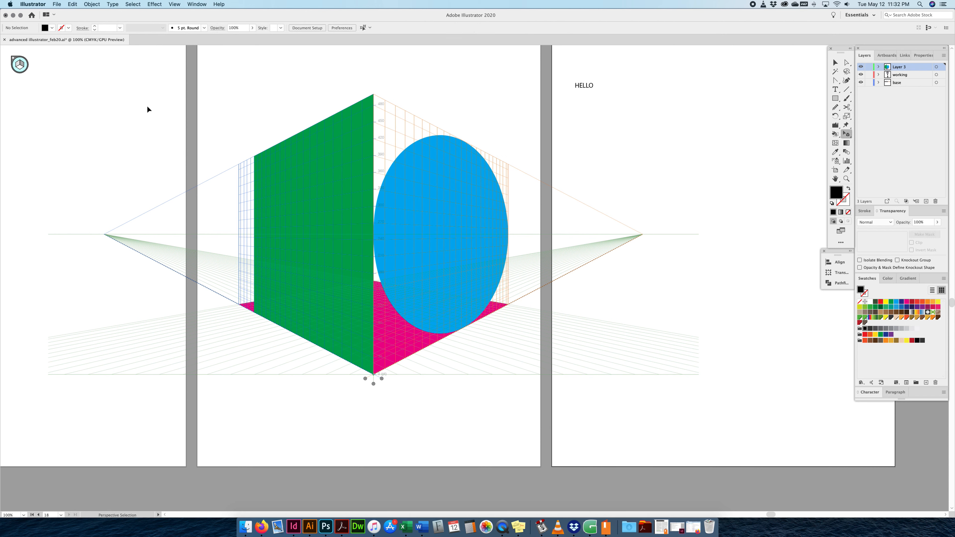
{"action": "left_click", "coordinate": [28, 262]}
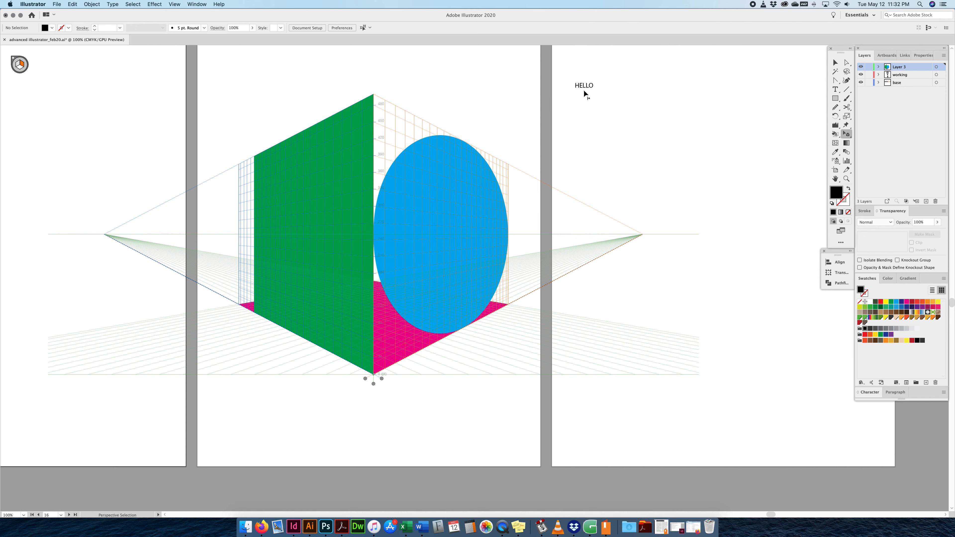
{"action": "left_click_drag", "start_coordinate": [587, 87], "coordinate": [408, 207]}
{"action": "left_click_drag", "start_coordinate": [408, 207], "coordinate": [504, 271]}
{"action": "left_click_drag", "start_coordinate": [381, 190], "coordinate": [378, 190]}
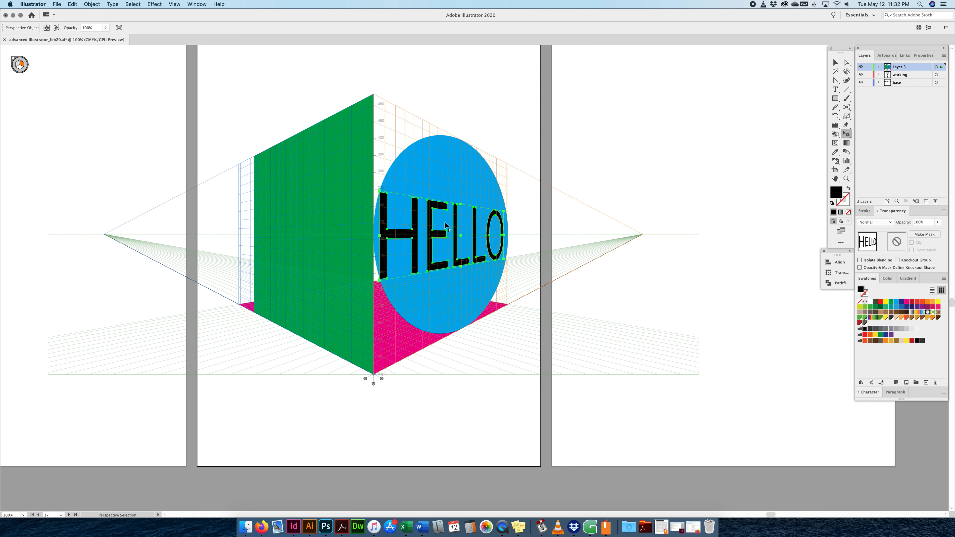
Slide the HELLO text along the right plane past the ellipse's outer edge, and set no active grid plane
{"action": "left_click_drag", "start_coordinate": [439, 204], "coordinate": [506, 208]}
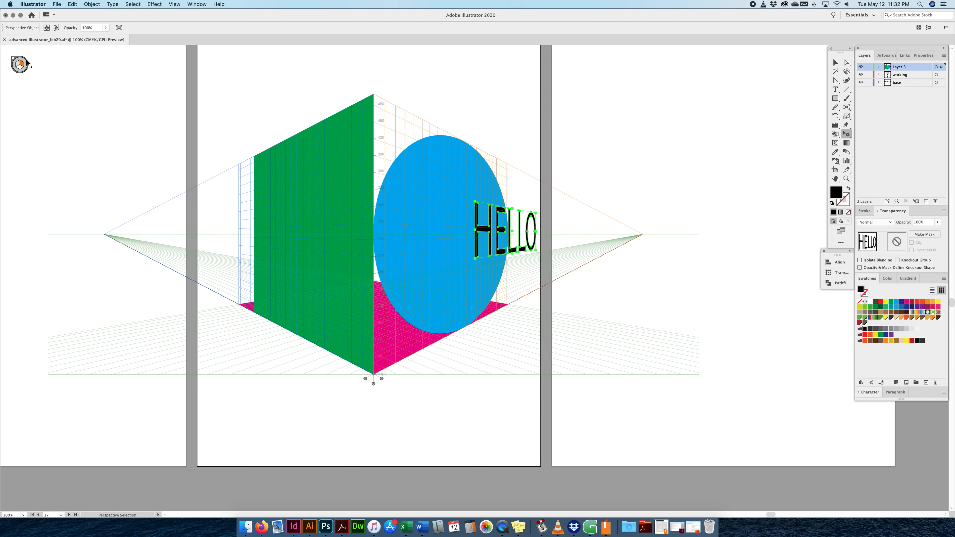
{"action": "left_click", "coordinate": [464, 62]}
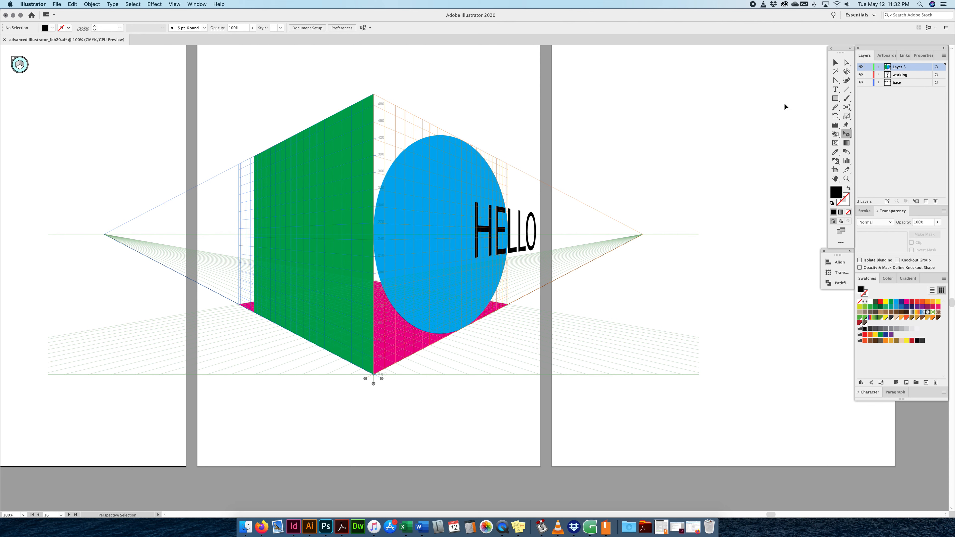
Hide the perspective grid
{"action": "left_click", "coordinate": [834, 63]}
{"action": "left_click", "coordinate": [847, 134]}
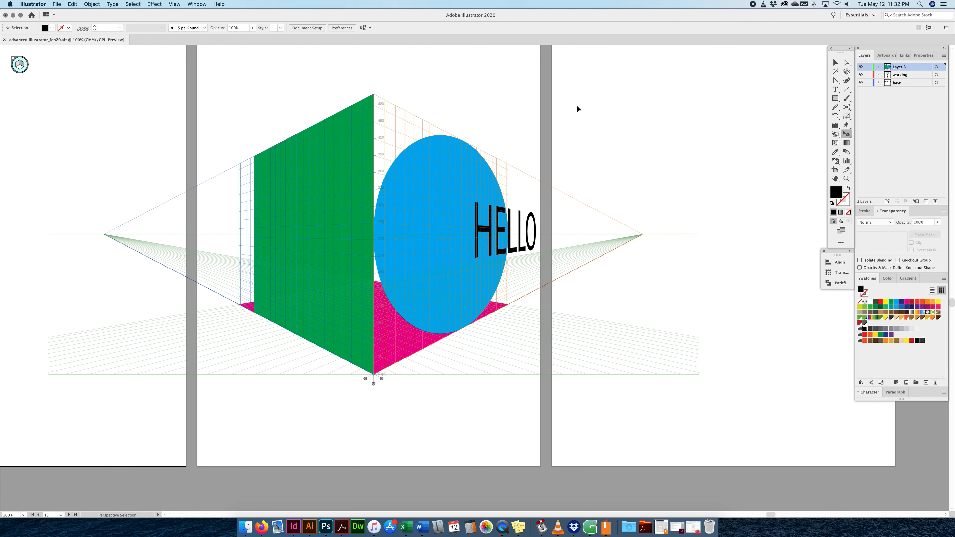
{"action": "left_click", "coordinate": [14, 59]}
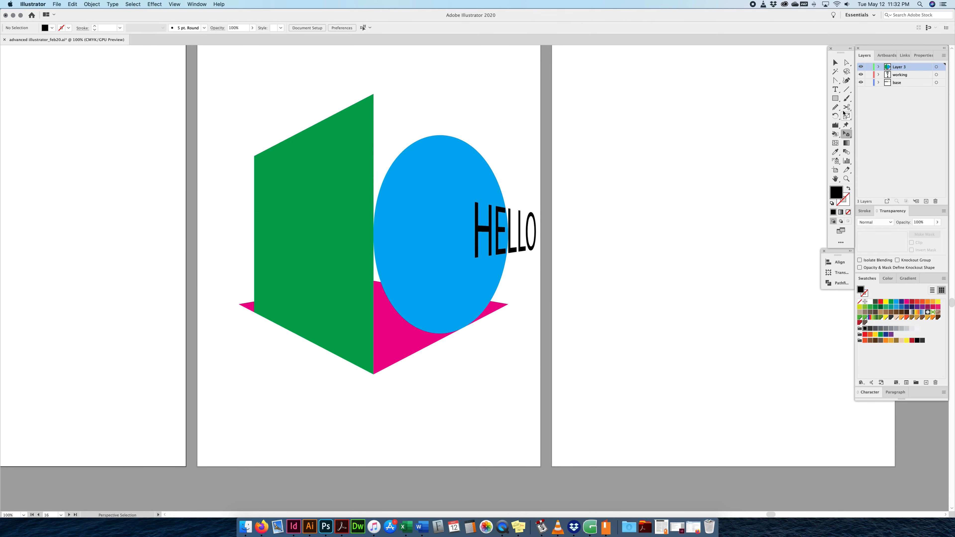
Add the flat point text "Goodbye" on the empty artboard and move it above the perspective shapes
{"action": "left_click", "coordinate": [835, 89]}
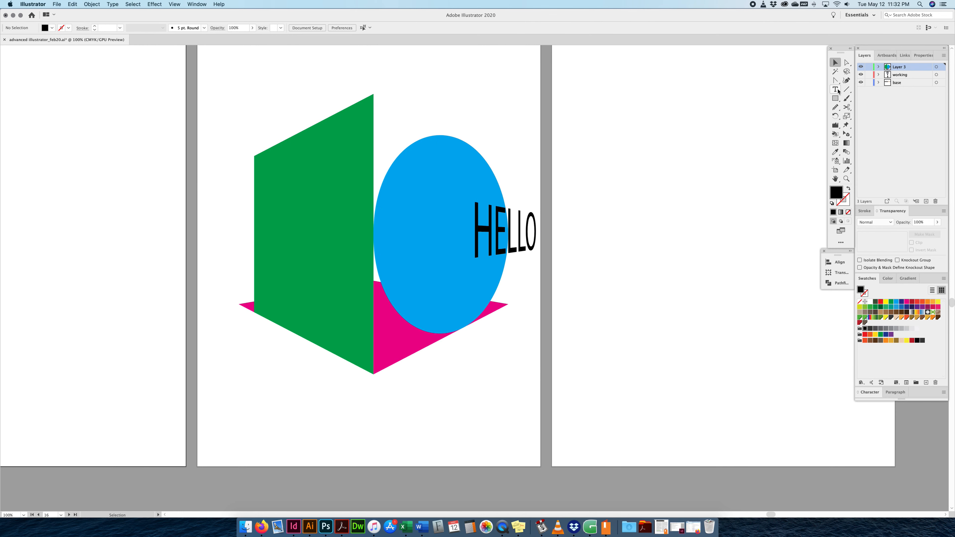
{"action": "left_click", "coordinate": [562, 94]}
{"action": "type", "text": "Goodbye"}
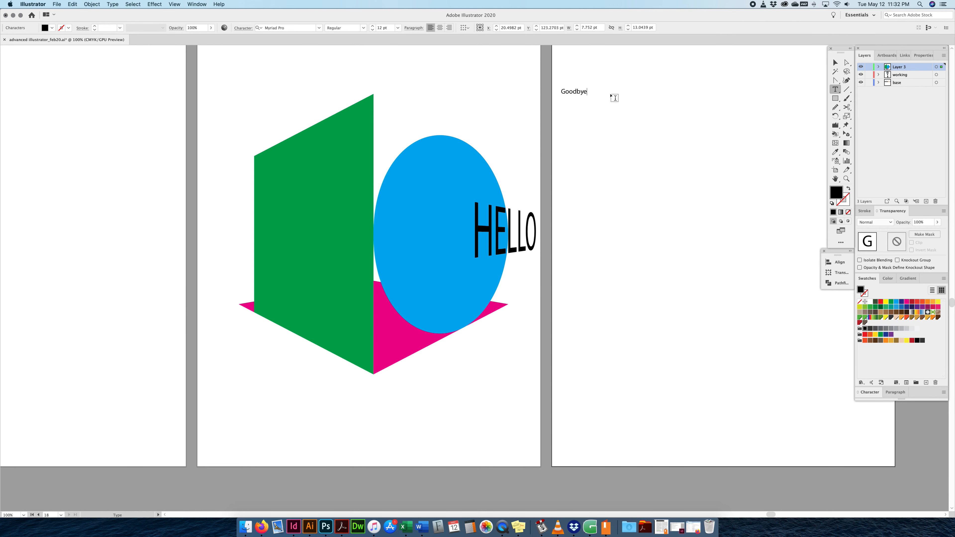
{"action": "left_click", "coordinate": [835, 62]}
{"action": "left_click", "coordinate": [575, 92]}
{"action": "left_click_drag", "start_coordinate": [574, 93], "coordinate": [418, 83]}
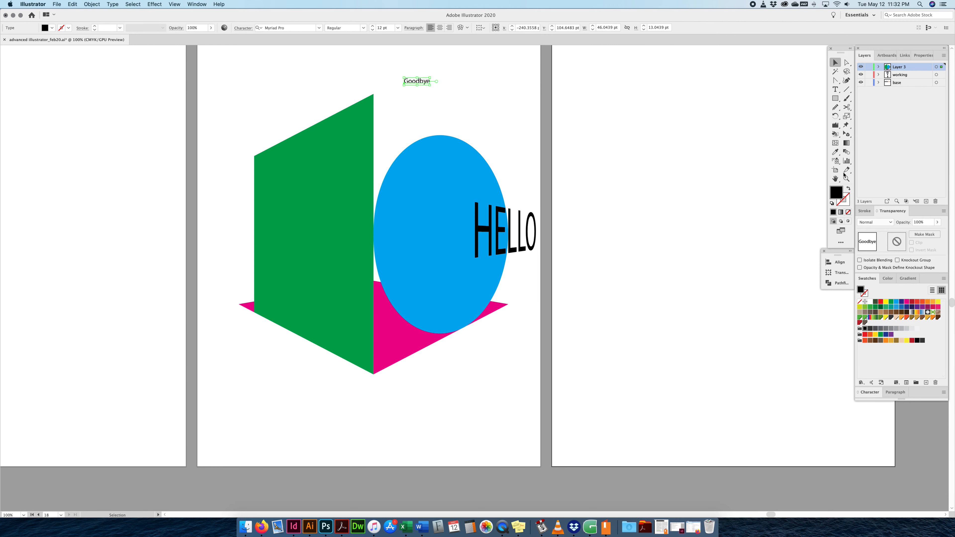
Show the perspective grid again and switch to the Perspective Selection tool with the Goodbye text targeted
{"action": "left_click", "coordinate": [847, 135]}
{"action": "left_click_drag", "start_coordinate": [848, 137], "coordinate": [821, 134]}
{"action": "left_click", "coordinate": [848, 136]}
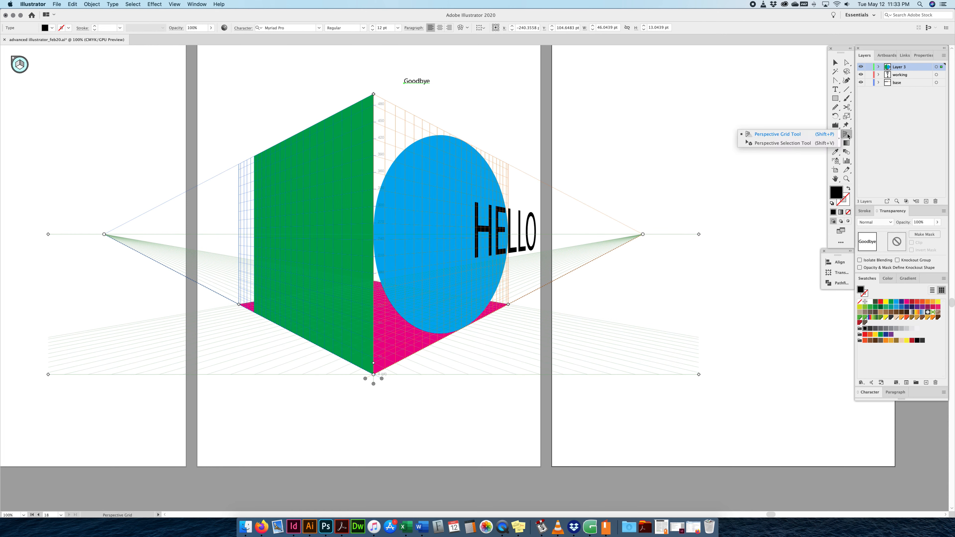
{"action": "left_click", "coordinate": [782, 143]}
{"action": "left_click", "coordinate": [425, 81]}
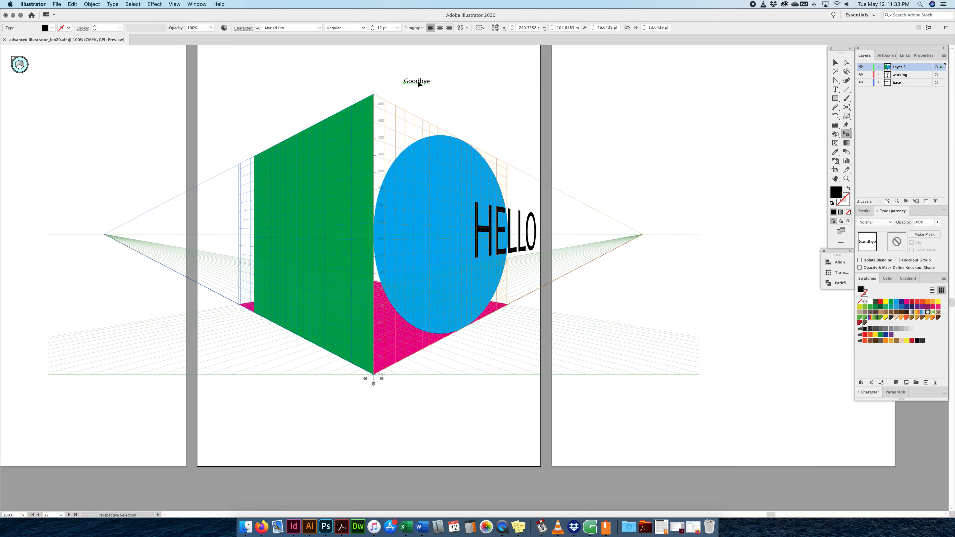
Attach the Goodbye text to the left grid plane in perspective, enlarging it to extend past the green shape's outer edge
{"action": "left_click", "coordinate": [19, 66]}
{"action": "left_click_drag", "start_coordinate": [424, 86], "coordinate": [340, 182]}
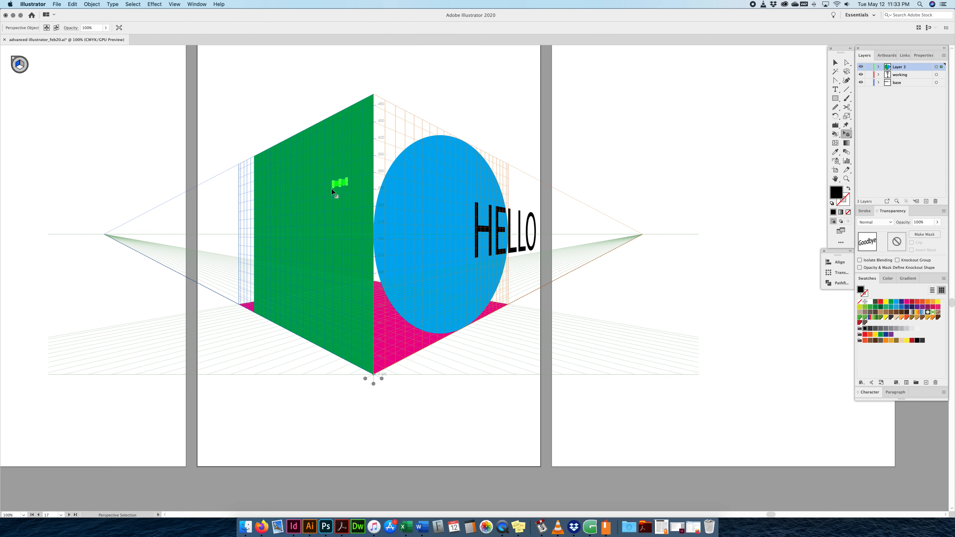
{"action": "left_click_drag", "start_coordinate": [332, 188], "coordinate": [204, 295]}
{"action": "mouse_move", "coordinate": [300, 230]}
{"action": "left_mouse_down"}
{"action": "mouse_move", "coordinate": [303, 194]}
{"action": "mouse_move", "coordinate": [297, 215]}
{"action": "left_mouse_up"}
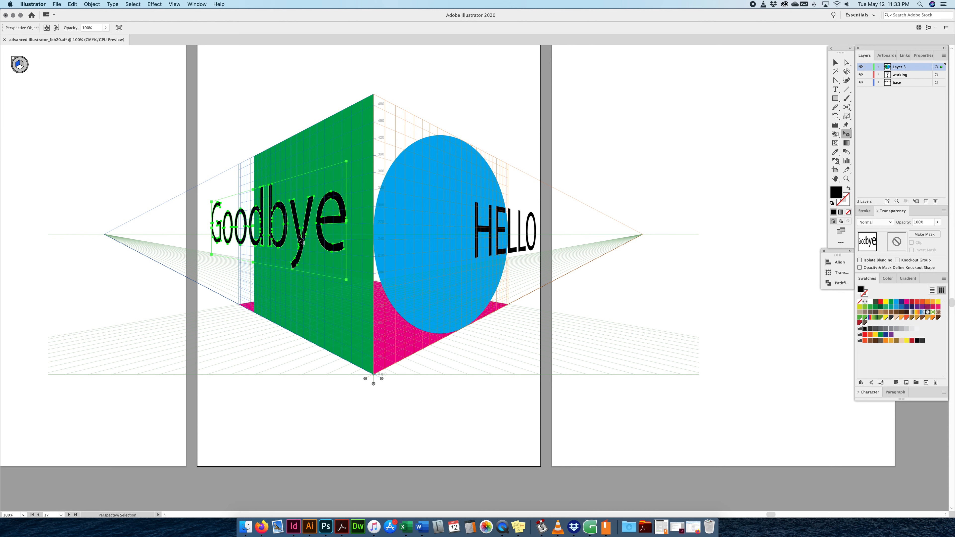
Deselect the text and adjust the right vanishing point with the Perspective Grid tool, accepting the expansion of the attached text
{"action": "left_click", "coordinate": [835, 62]}
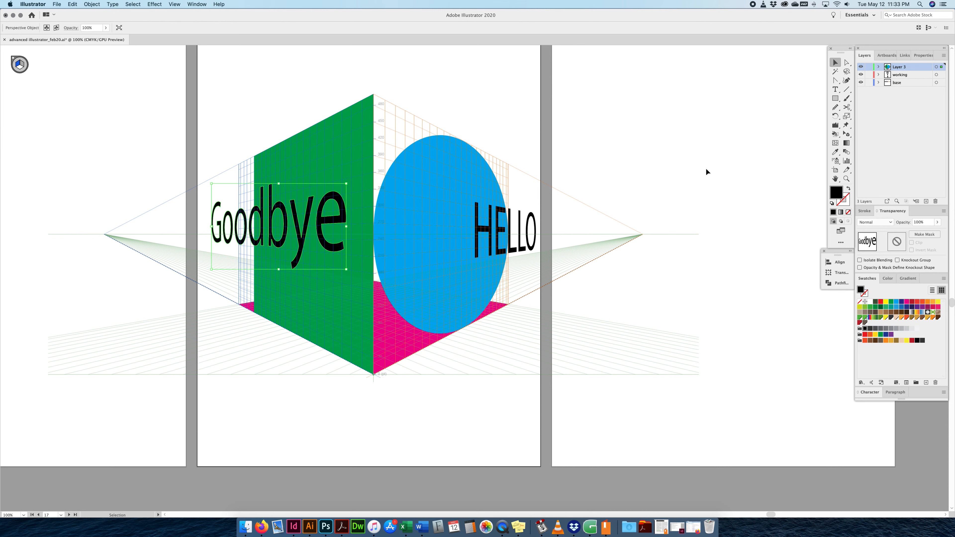
{"action": "left_click", "coordinate": [650, 211]}
{"action": "left_click", "coordinate": [849, 134]}
{"action": "left_click_drag", "start_coordinate": [847, 135], "coordinate": [812, 133]}
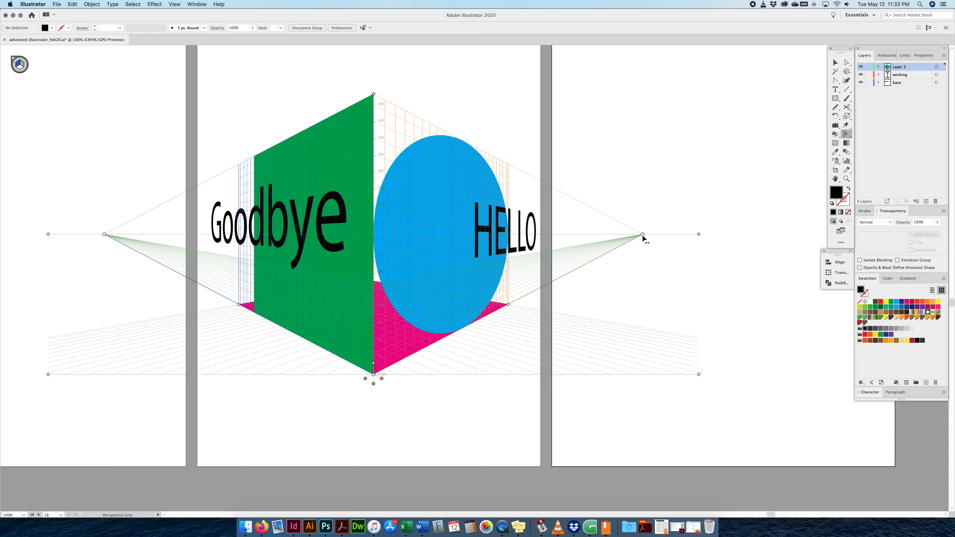
{"action": "mouse_move", "coordinate": [643, 233]}
{"action": "left_mouse_down"}
{"action": "mouse_move", "coordinate": [520, 239]}
{"action": "mouse_move", "coordinate": [642, 235]}
{"action": "left_mouse_up"}
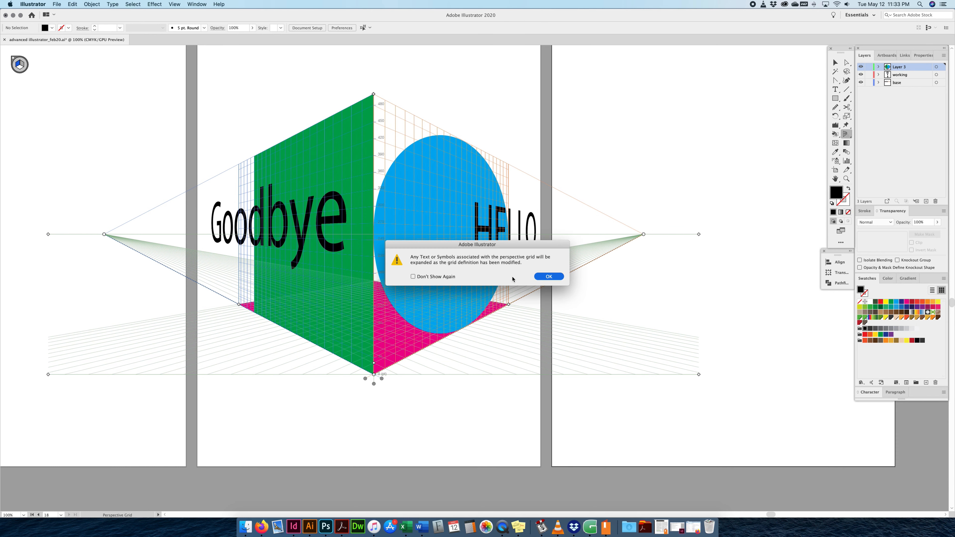
{"action": "left_click", "coordinate": [548, 276]}
Adjust the grid's horizon level and its right and left vanishing points slightly
{"action": "mouse_move", "coordinate": [697, 234]}
{"action": "left_mouse_down"}
{"action": "mouse_move", "coordinate": [700, 117]}
{"action": "mouse_move", "coordinate": [706, 314]}
{"action": "mouse_move", "coordinate": [704, 183]}
{"action": "mouse_move", "coordinate": [702, 236]}
{"action": "left_mouse_up"}
{"action": "mouse_move", "coordinate": [643, 235]}
{"action": "left_mouse_down"}
{"action": "mouse_move", "coordinate": [539, 238]}
{"action": "mouse_move", "coordinate": [641, 235]}
{"action": "left_mouse_up"}
{"action": "key", "text": "shift+v"}
{"action": "key", "text": "shift+p"}
{"action": "mouse_move", "coordinate": [106, 234]}
{"action": "left_mouse_down"}
{"action": "mouse_move", "coordinate": [153, 234]}
{"action": "mouse_move", "coordinate": [104, 234]}
{"action": "left_mouse_up"}
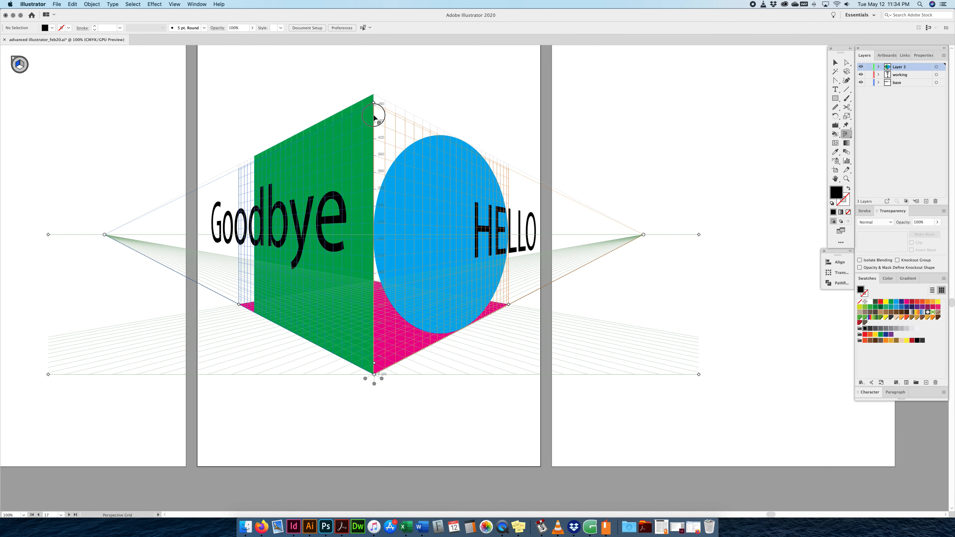
Extend the grid's vertical height well above the green shape and nudge the grid slightly sideways
{"action": "left_click_drag", "start_coordinate": [373, 103], "coordinate": [377, 59]}
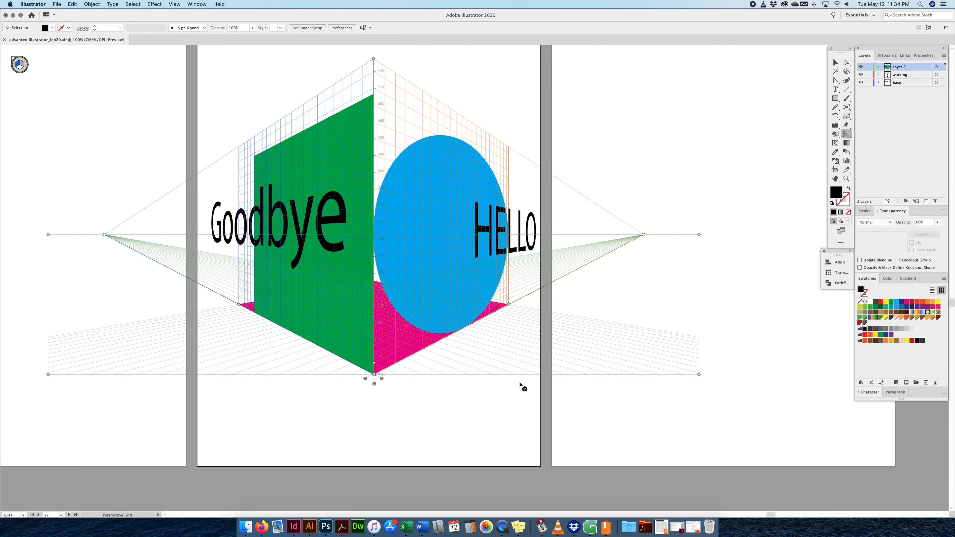
{"action": "left_click_drag", "start_coordinate": [698, 375], "coordinate": [698, 375]}
{"action": "mouse_move", "coordinate": [381, 378]}
{"action": "left_mouse_down"}
{"action": "mouse_move", "coordinate": [586, 378]}
{"action": "mouse_move", "coordinate": [379, 380]}
{"action": "left_mouse_up"}
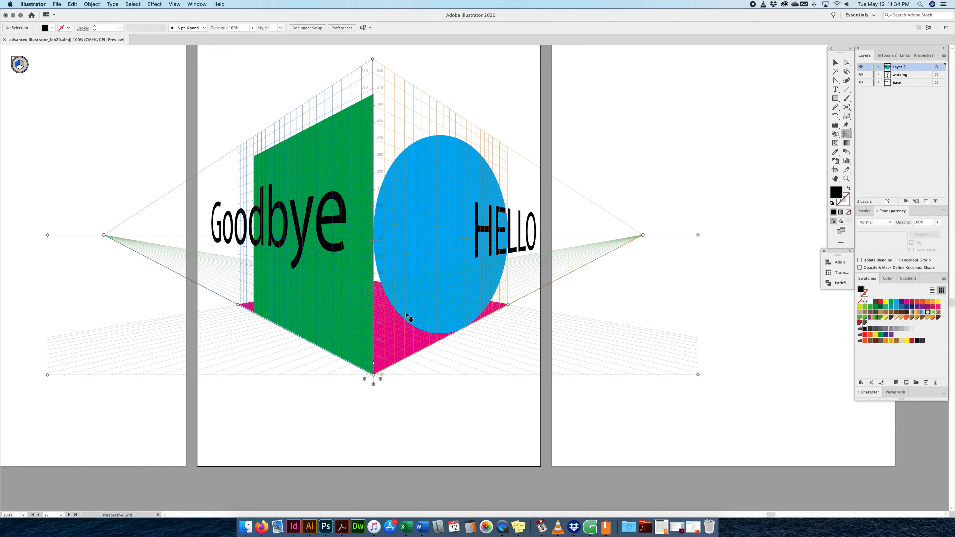
Toggle the left grid plane's display off and on with its plane control, and show all three planes as filled
{"action": "scroll", "coordinate": [381, 381], "scroll_direction": "up", "scroll_amount": 1}
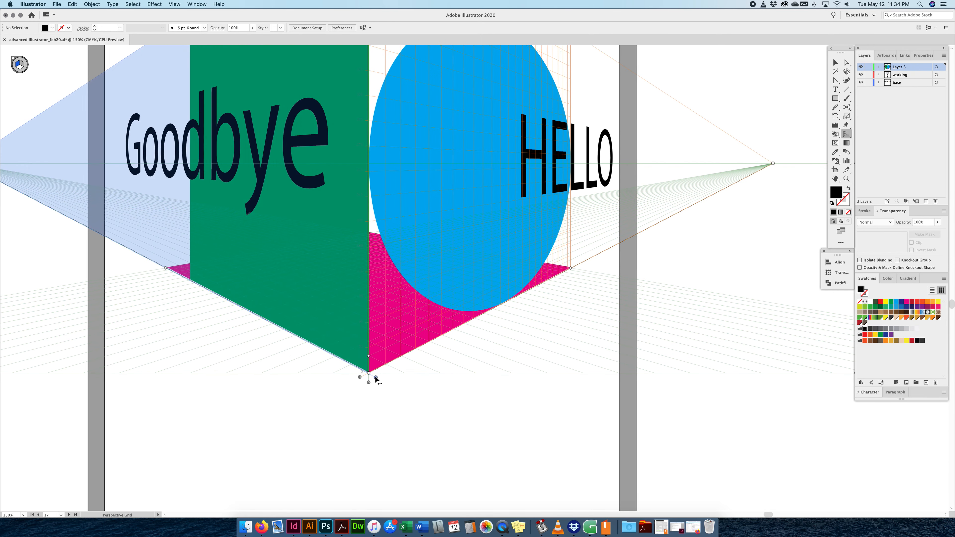
{"action": "key", "text": "super+minus"}
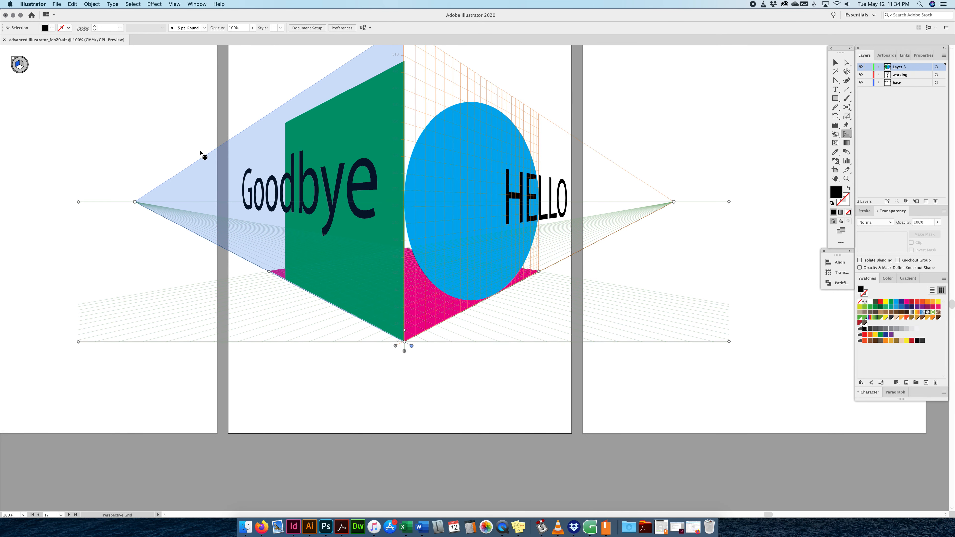
{"action": "scroll", "coordinate": [165, 273], "scroll_direction": "up", "scroll_amount": 2}
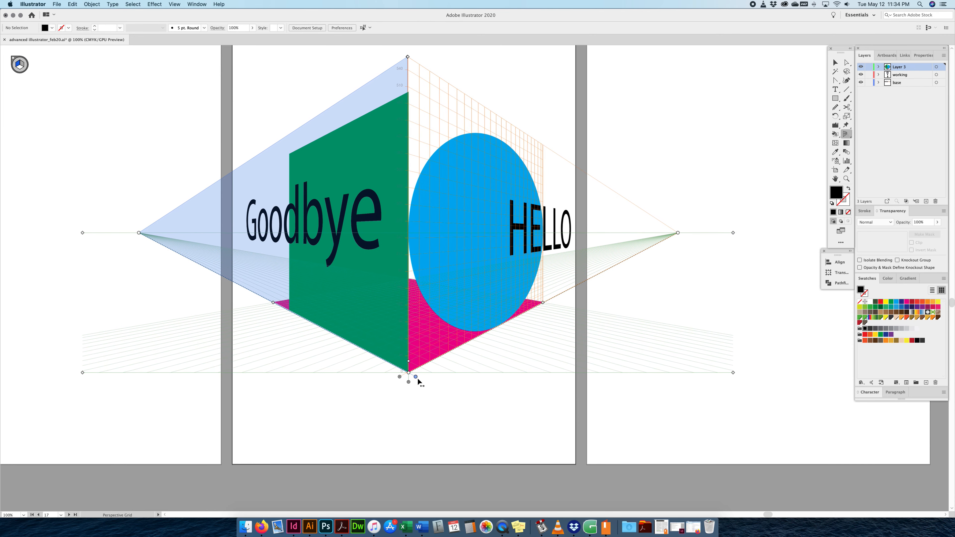
{"action": "scroll", "coordinate": [417, 380], "scroll_direction": "up", "scroll_amount": 2}
{"action": "scroll", "coordinate": [412, 376], "scroll_direction": "down", "scroll_amount": 4}
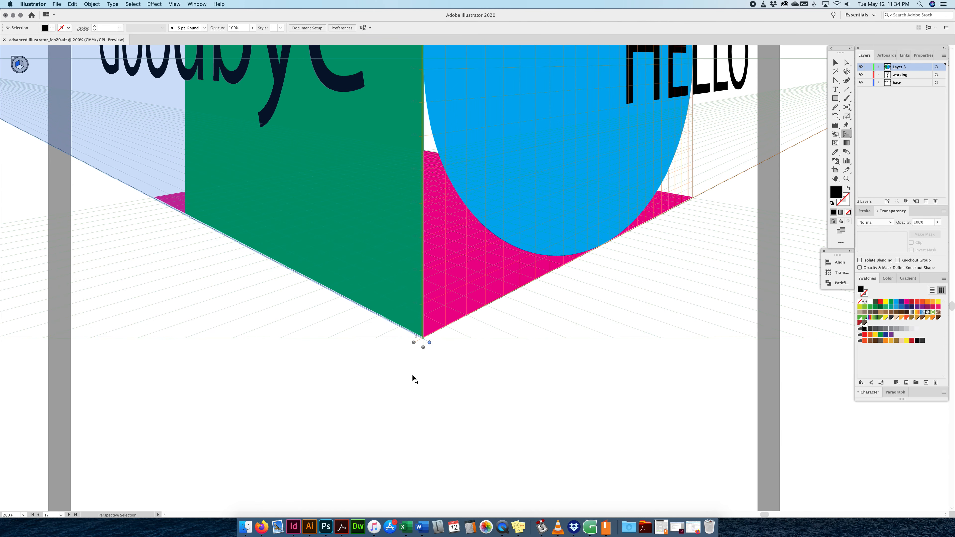
{"action": "left_click", "coordinate": [470, 427]}
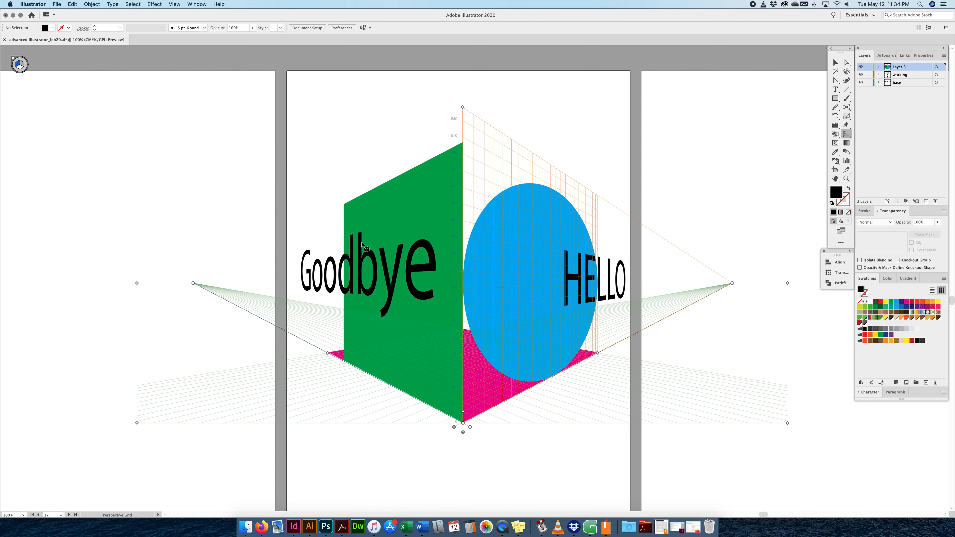
{"action": "left_click", "coordinate": [470, 427]}
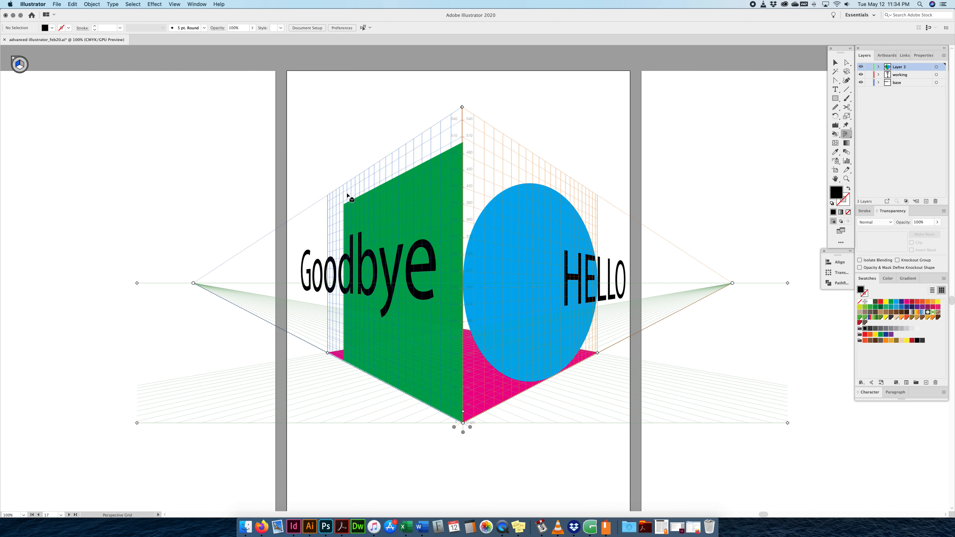
{"action": "left_click", "coordinate": [464, 433]}
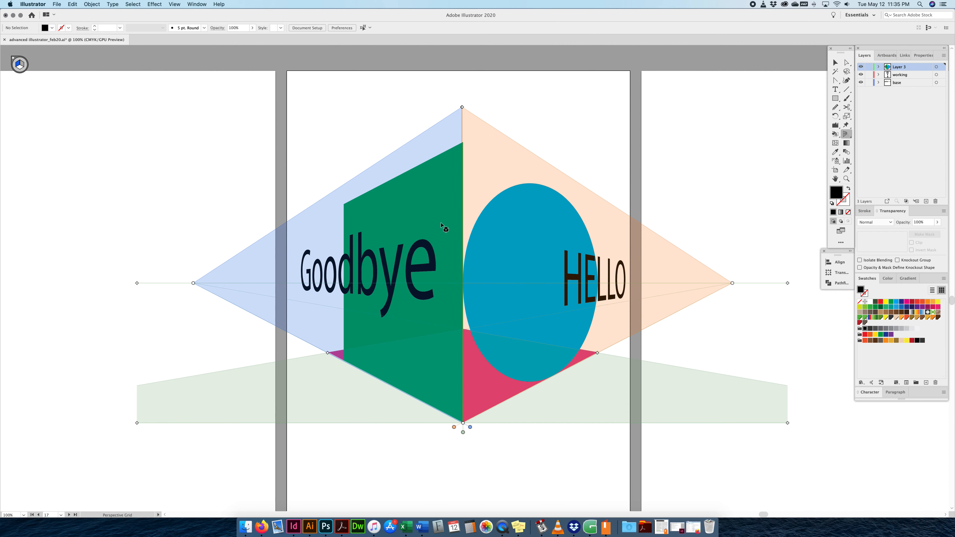
Hide the perspective grid and open the list of perspective grid display and preset options
{"action": "left_click", "coordinate": [12, 58]}
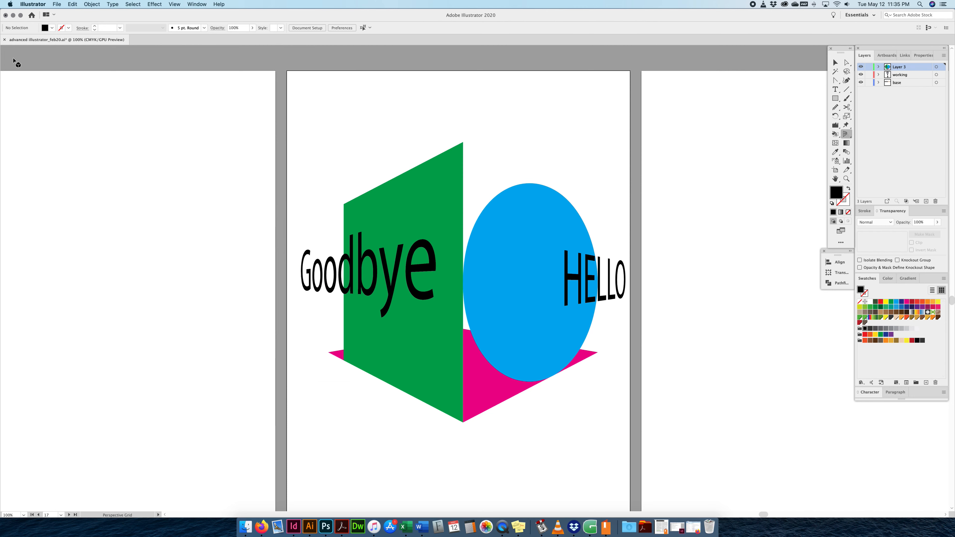
{"action": "left_click", "coordinate": [174, 4]}
{"action": "mouse_move", "coordinate": [225, 242]}
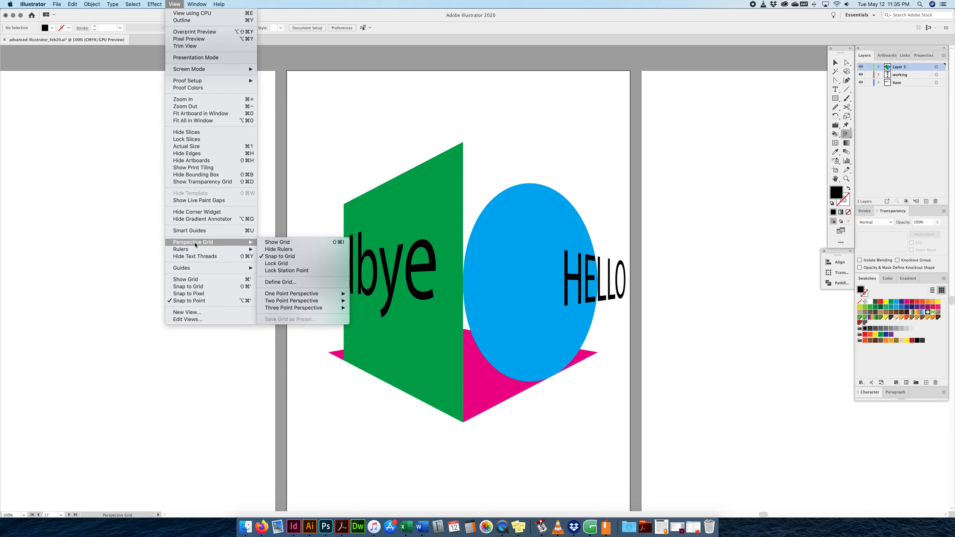